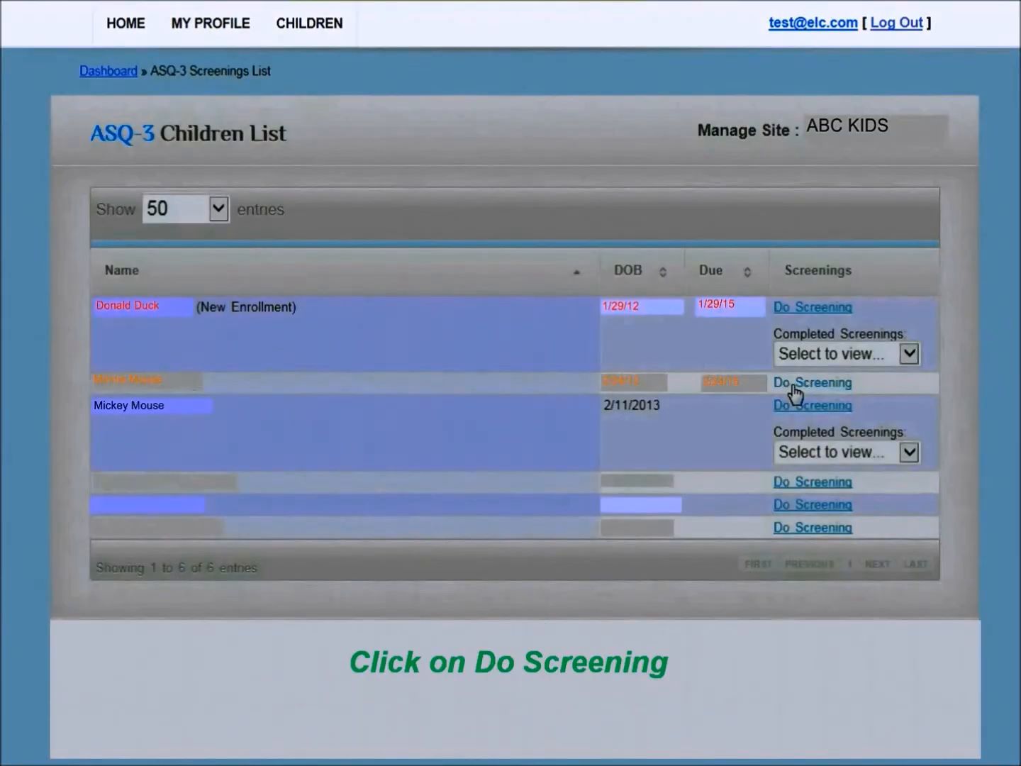
# - Start a screening for the second child in the list and accept the 30-month form dated 02/23/2015
pyautogui.click(795, 393)
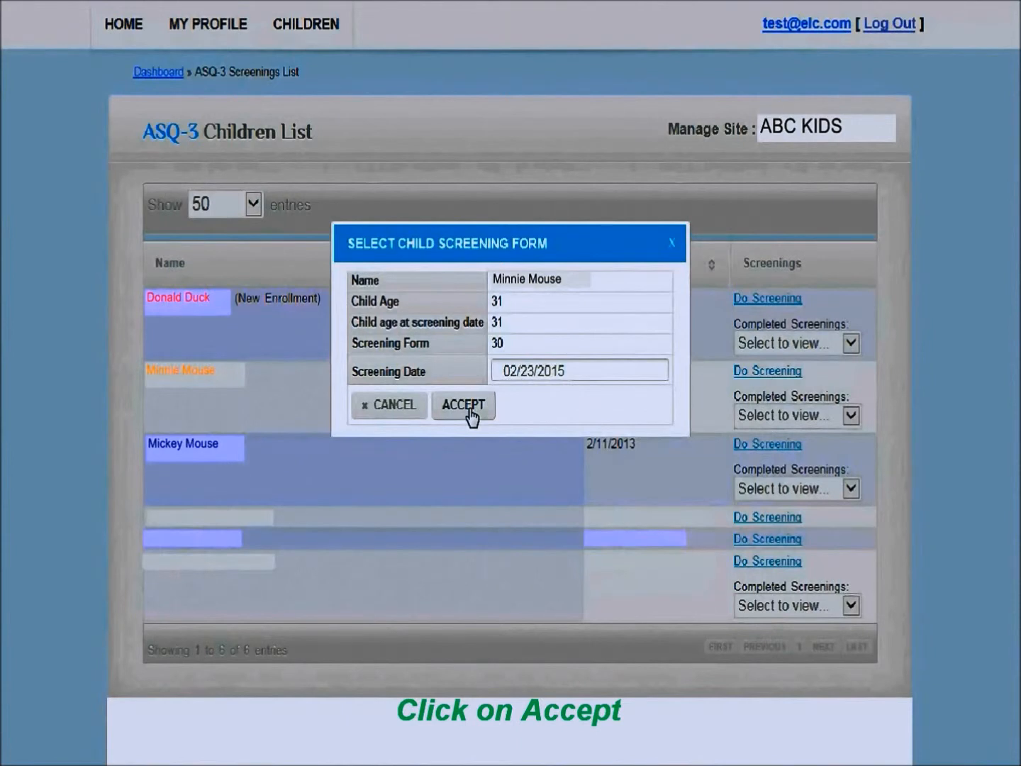
pyautogui.click(465, 406)
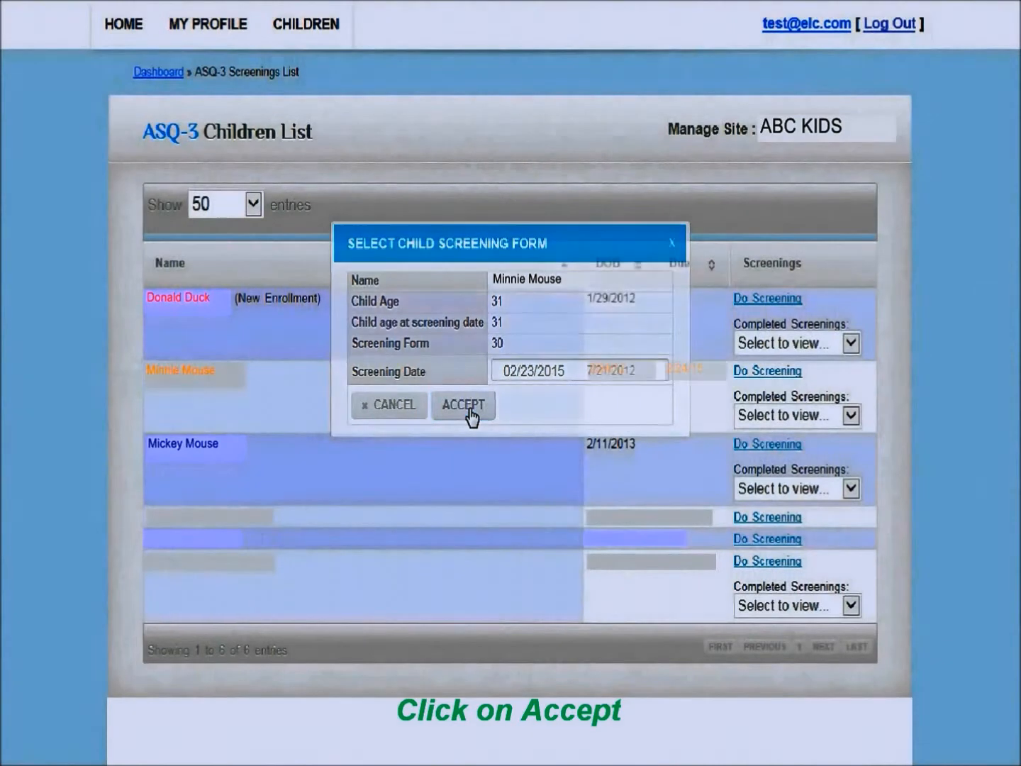
pyautogui.click(465, 406)
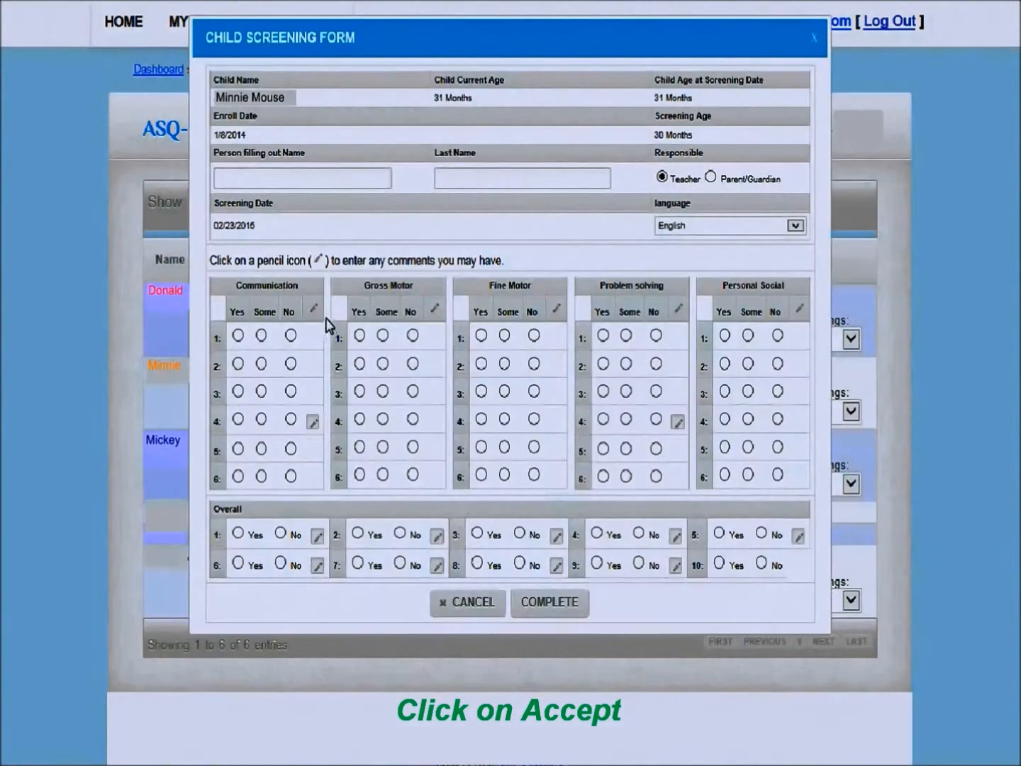
# - Enter "test" and "user" as the form filler's first and last name, with Teacher as responsible and English as language
pyautogui.click(297, 190)
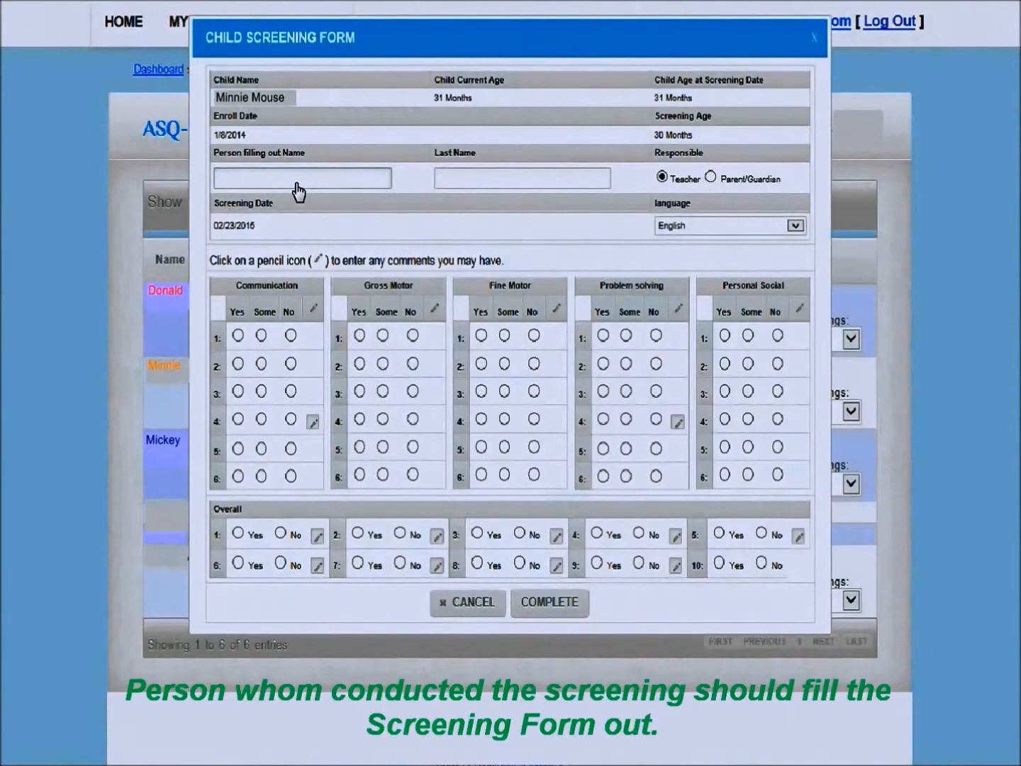
pyautogui.write('test')
pyautogui.click(468, 188)
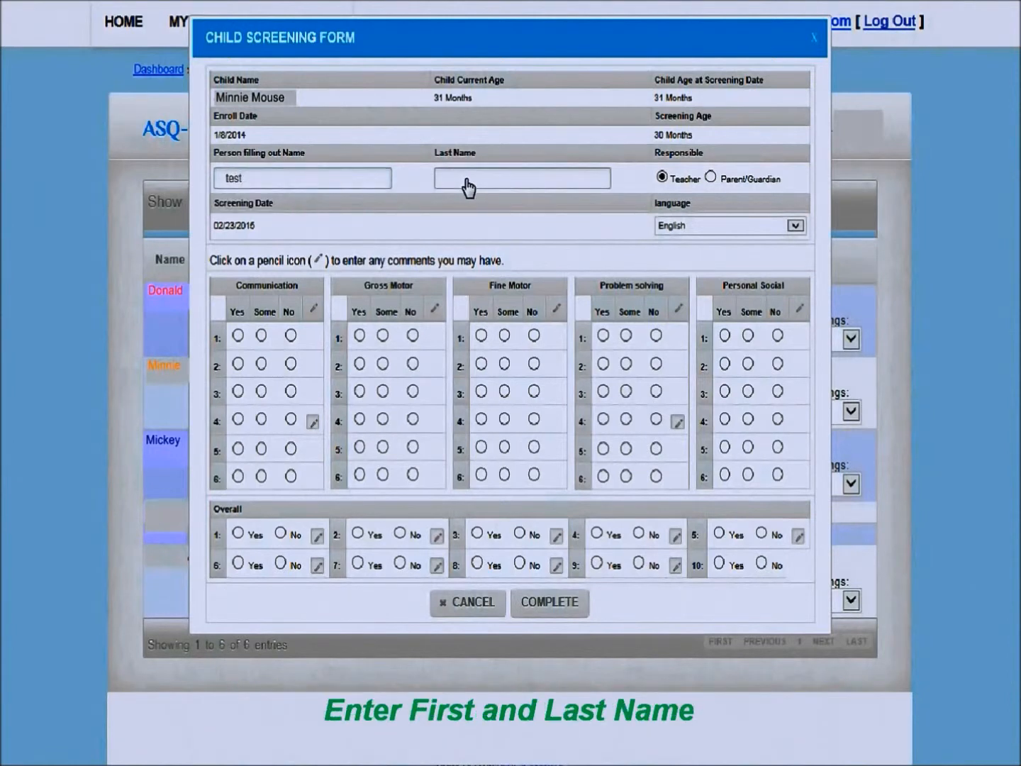
pyautogui.write('user')
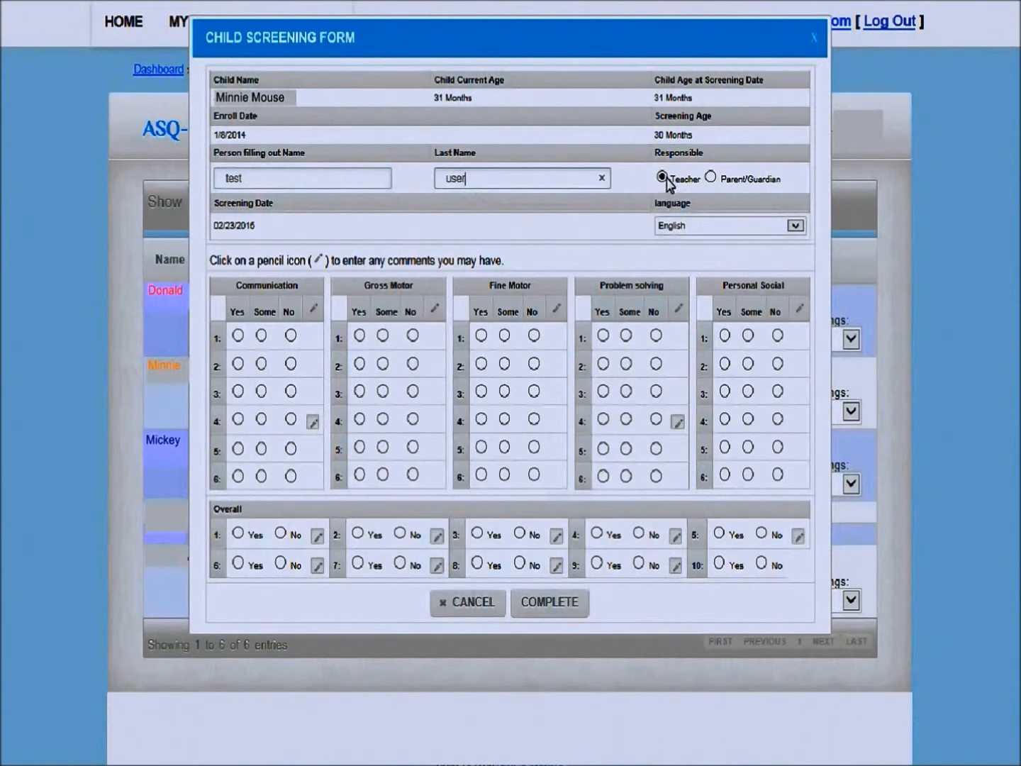
pyautogui.click(663, 177)
pyautogui.click(700, 227)
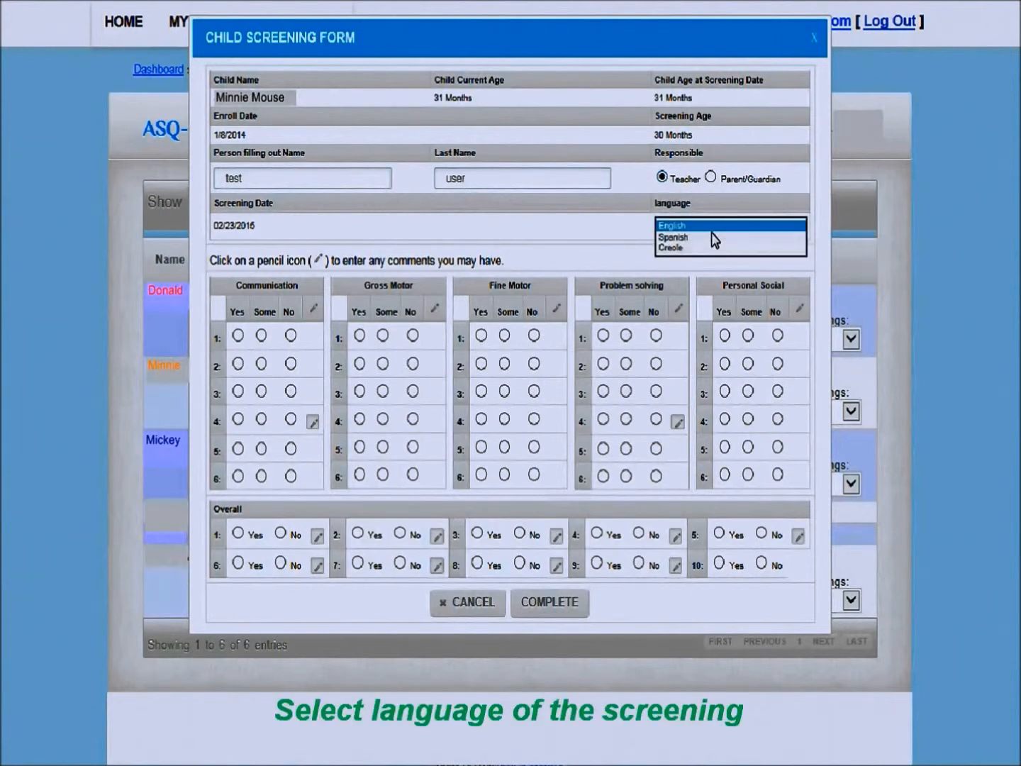
pyautogui.click(711, 227)
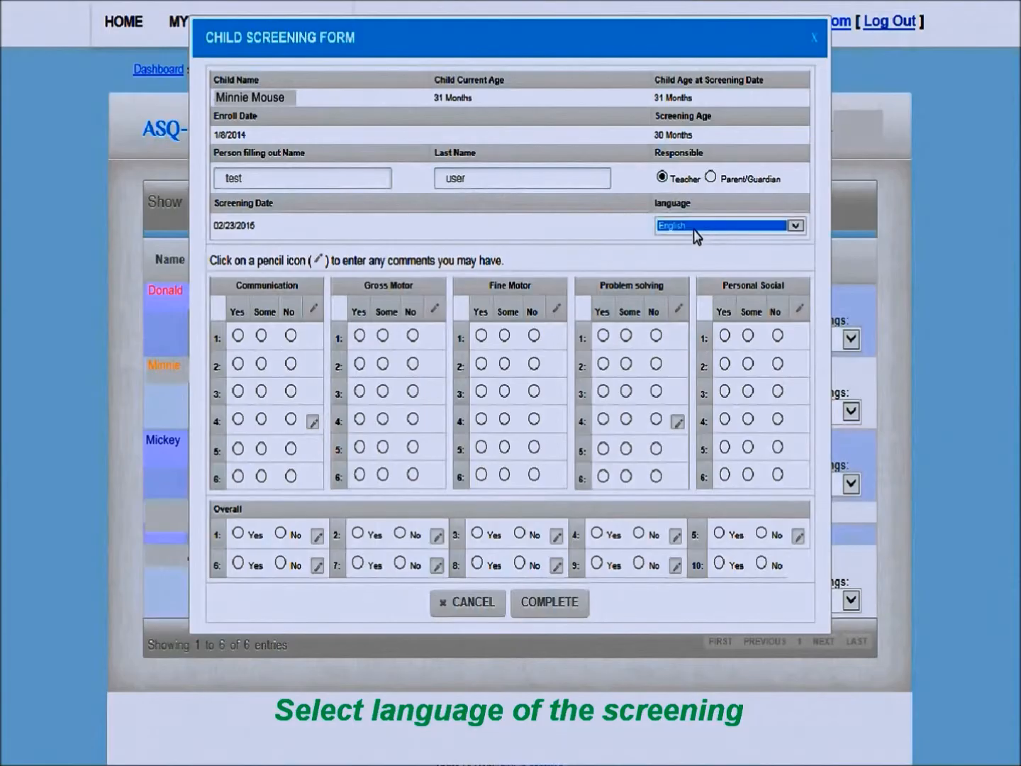
# - Answer Communication questions 1, 2 and 4 with Yes and question 3 with Some
pyautogui.click(238, 335)
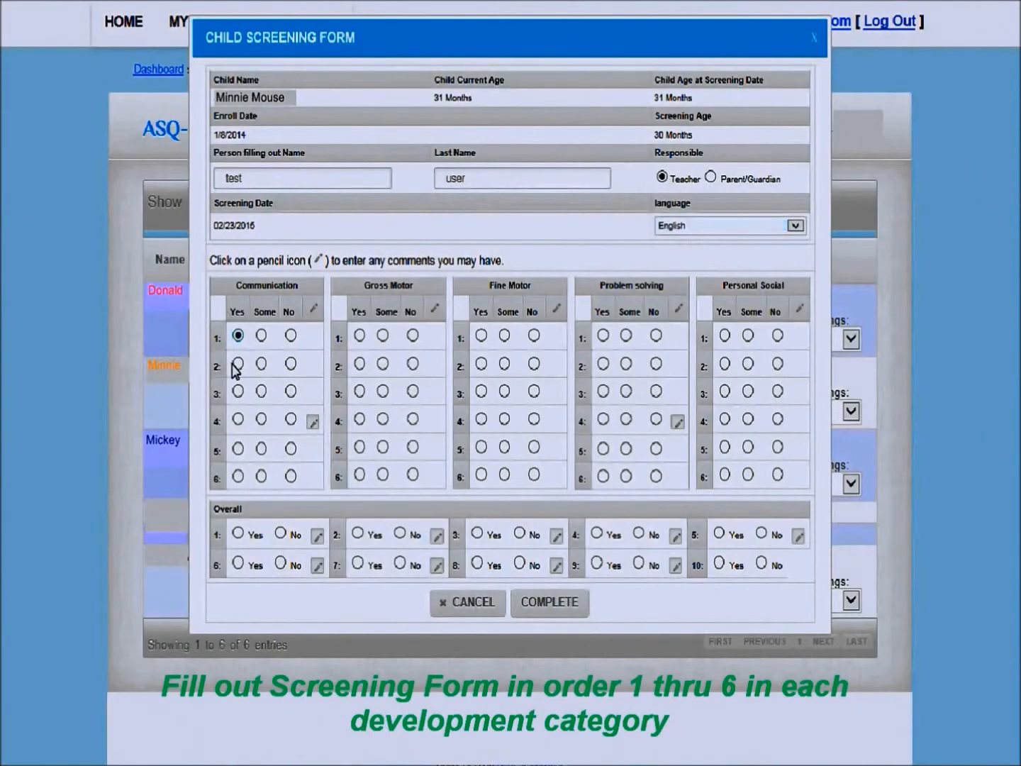
pyautogui.click(238, 363)
pyautogui.click(261, 392)
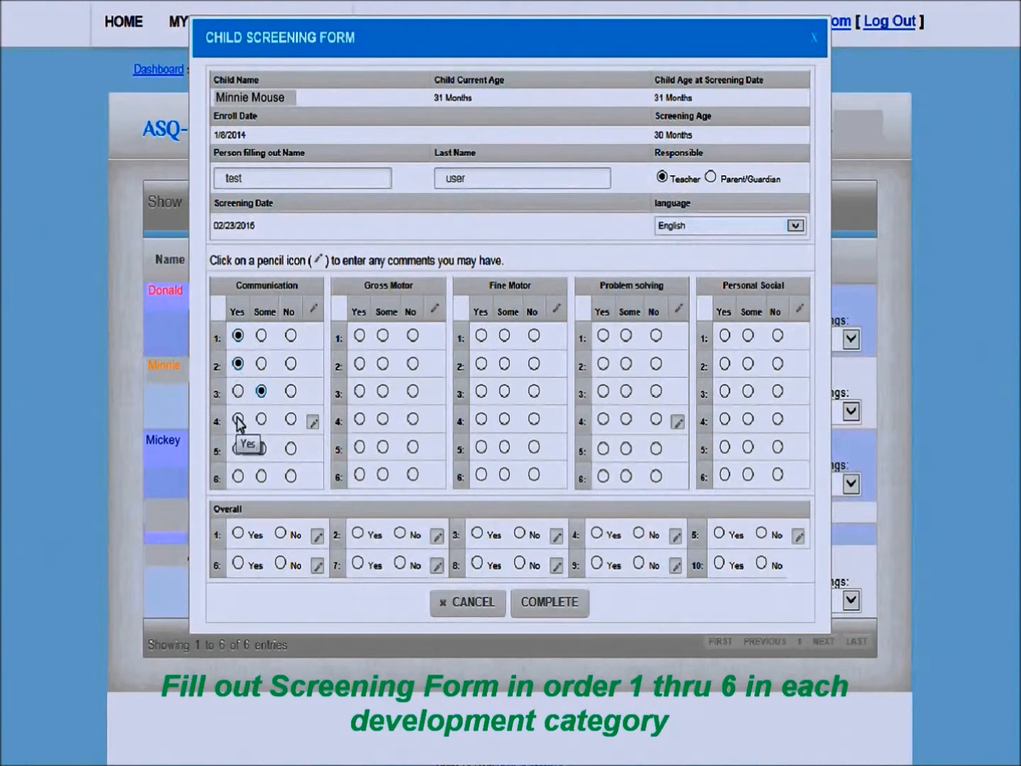
pyautogui.click(238, 419)
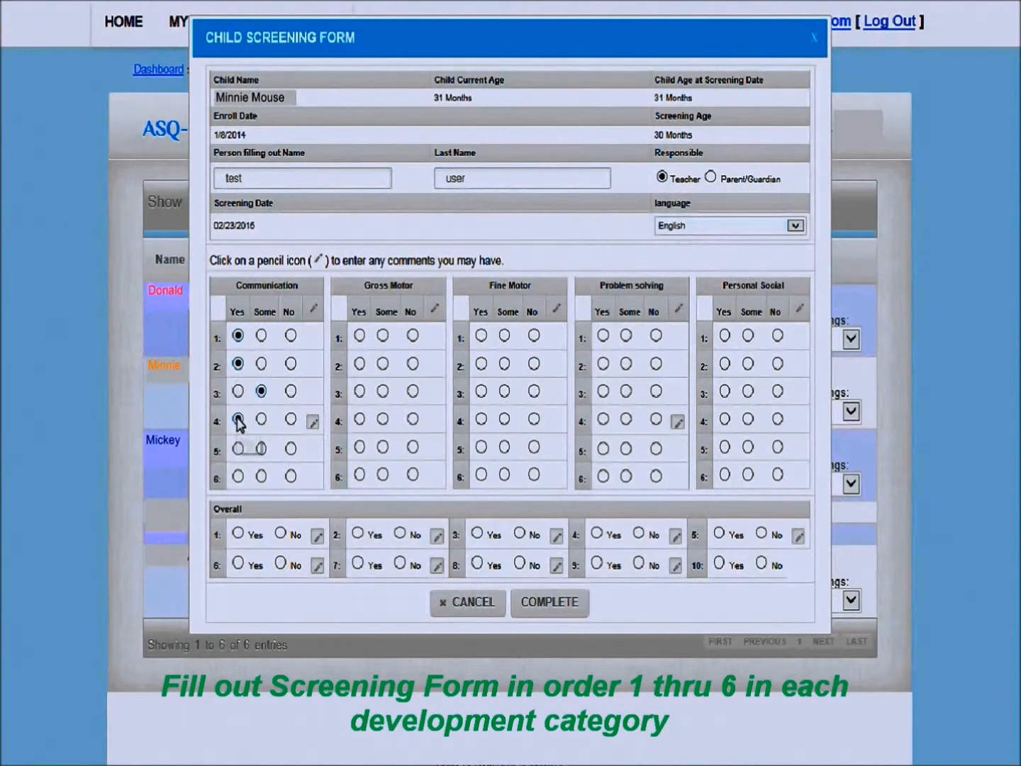
# - Add the comment "I go to potty." to Communication question 4
pyautogui.click(312, 423)
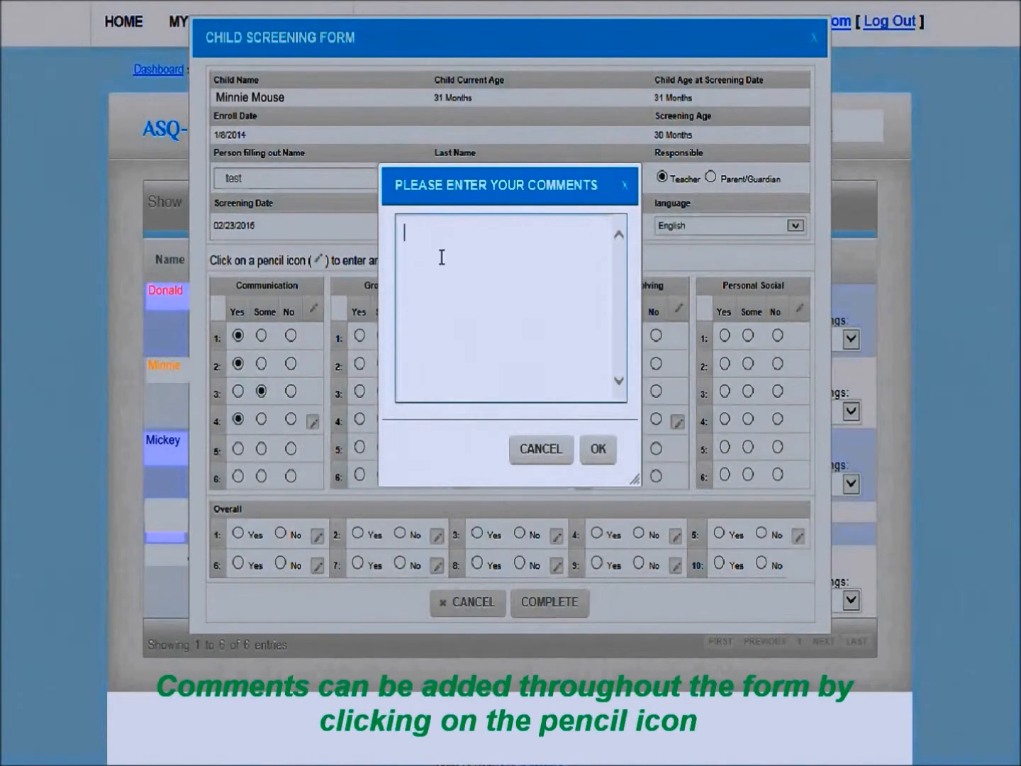
pyautogui.write('I go to')
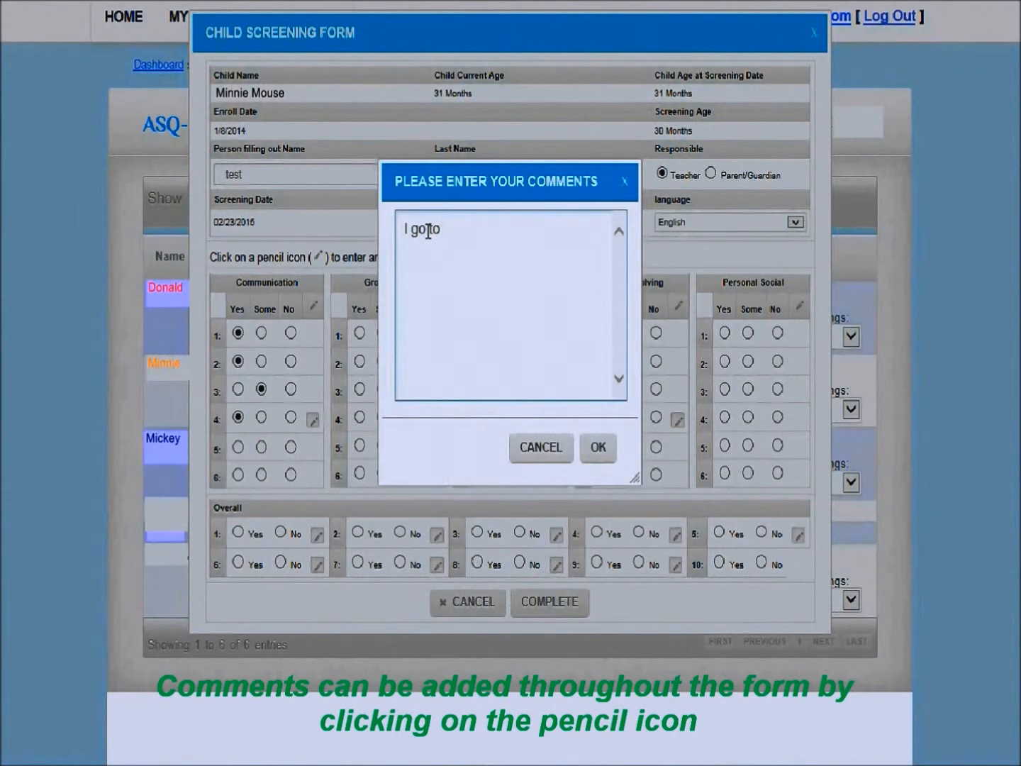
pyautogui.write(' potty.')
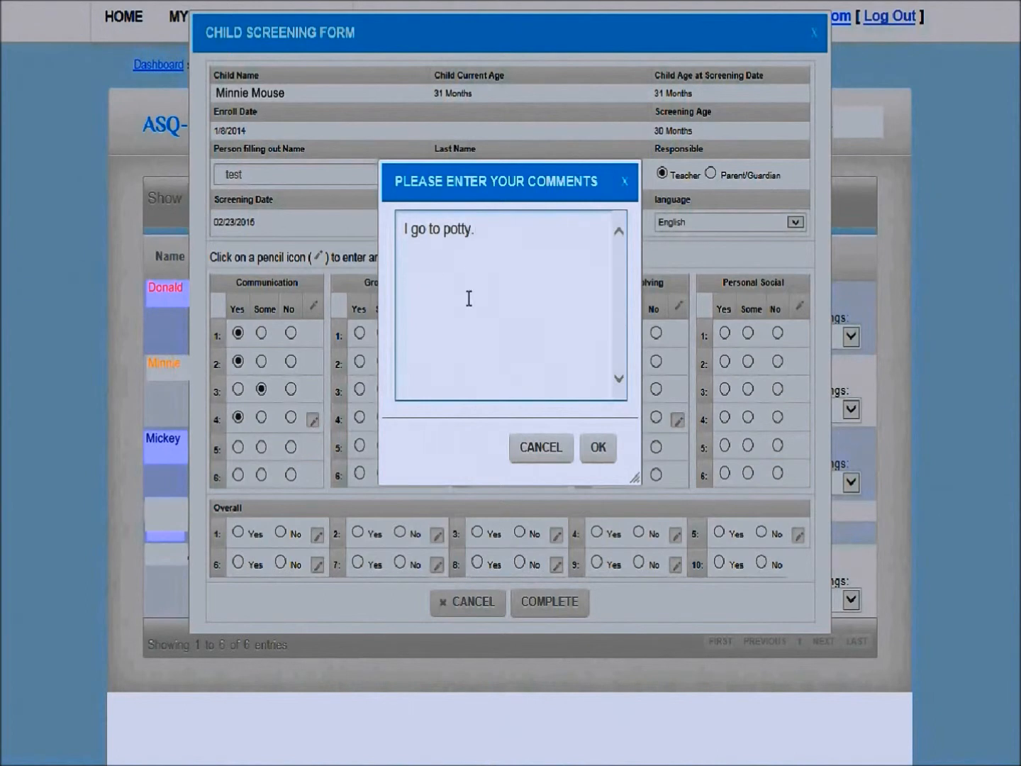
pyautogui.click(598, 449)
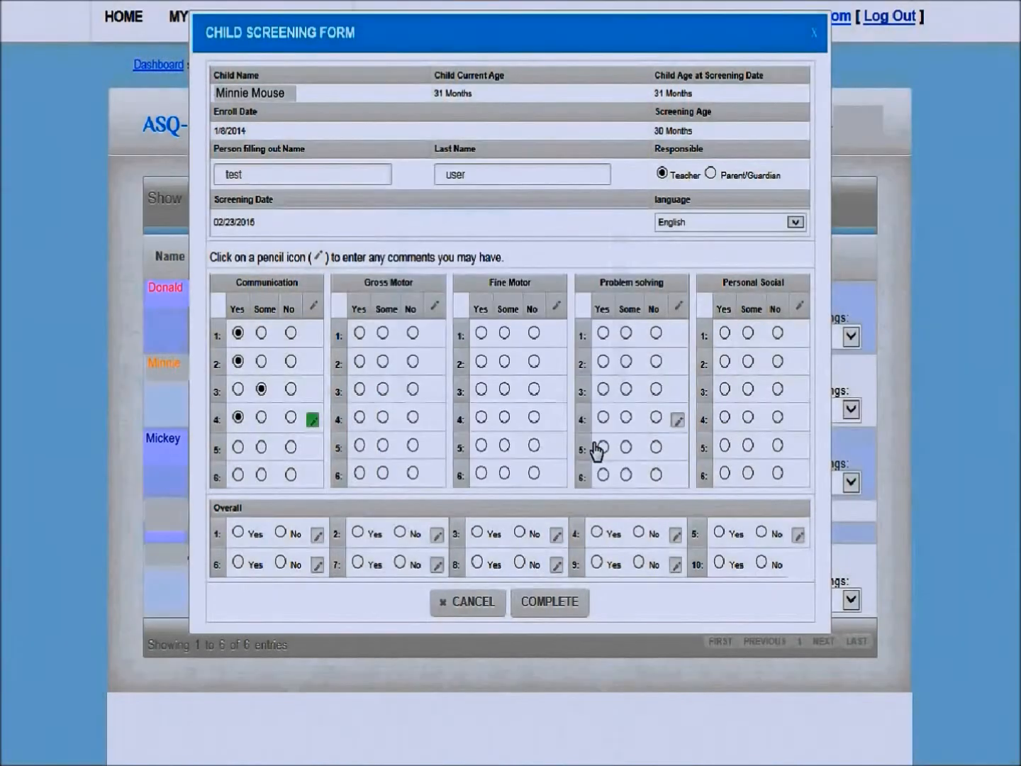
# - Answer Communication questions 5 and 6 with Yes, Gross Motor questions 1 and 2 with Some, and Gross Motor 3 to 6 with Yes
pyautogui.click(238, 447)
pyautogui.click(239, 475)
pyautogui.click(382, 333)
pyautogui.click(383, 361)
pyautogui.click(360, 389)
pyautogui.click(360, 418)
pyautogui.click(360, 446)
pyautogui.click(360, 473)
# - Answer Fine Motor question 2 with Some and all the other Fine Motor questions with Yes
pyautogui.click(482, 333)
pyautogui.click(505, 361)
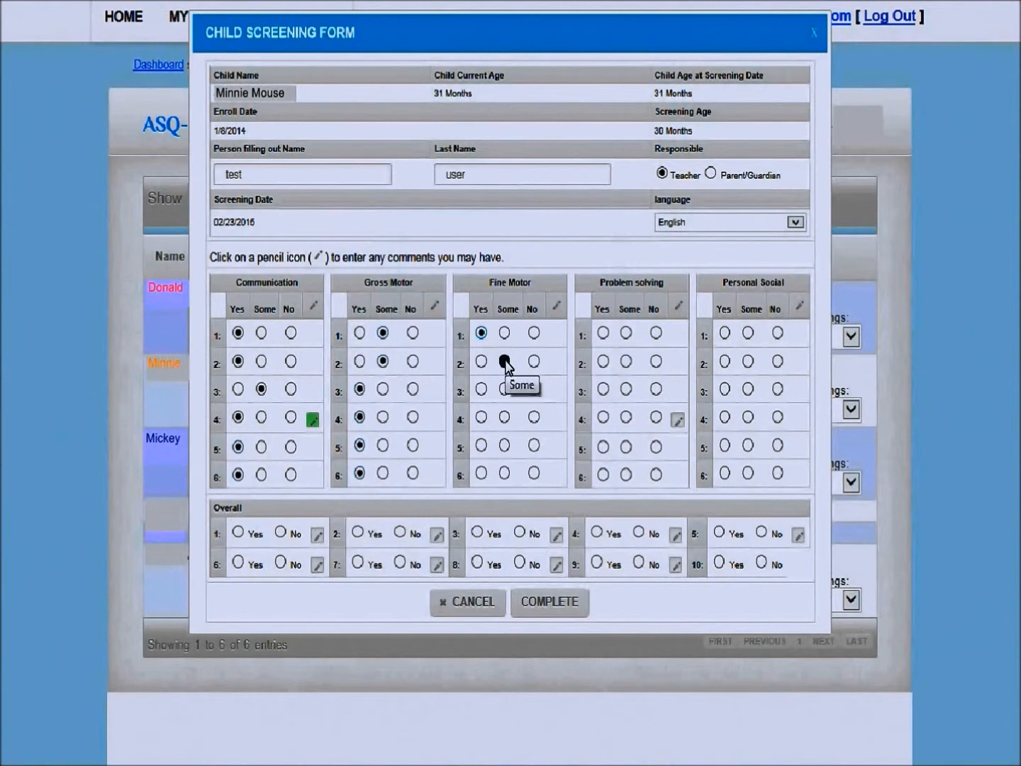
pyautogui.click(482, 390)
pyautogui.click(482, 418)
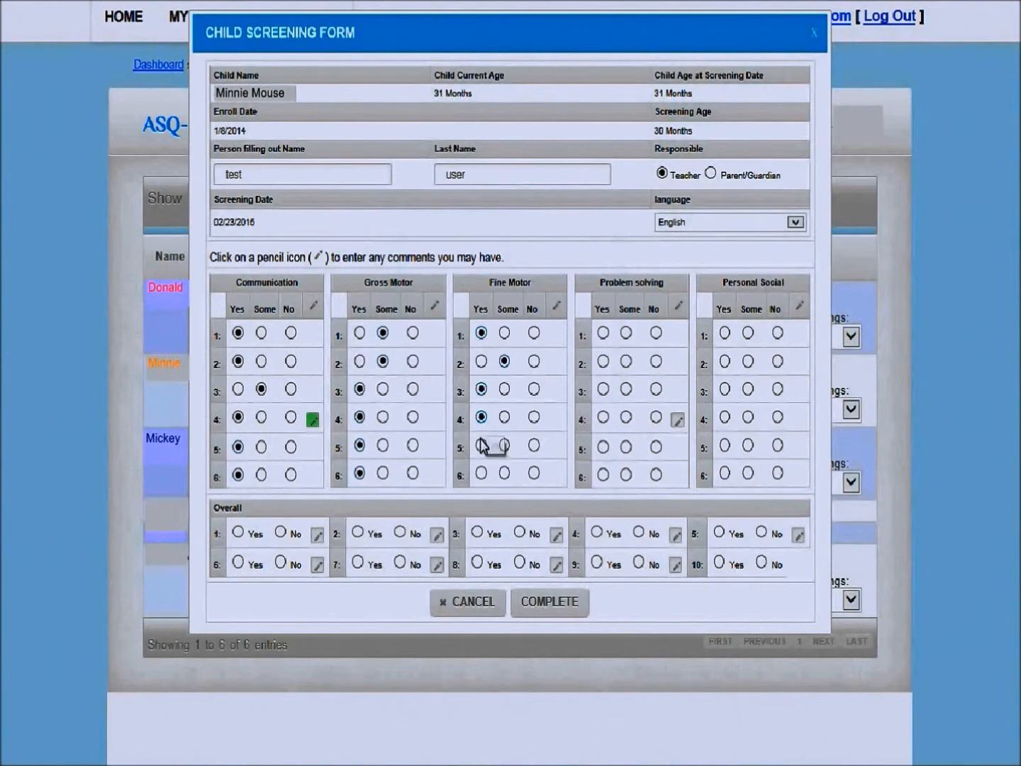
pyautogui.click(481, 445)
pyautogui.click(482, 474)
# - Answer Problem solving question 2 with Some and all the other Problem solving questions with Yes
pyautogui.click(604, 334)
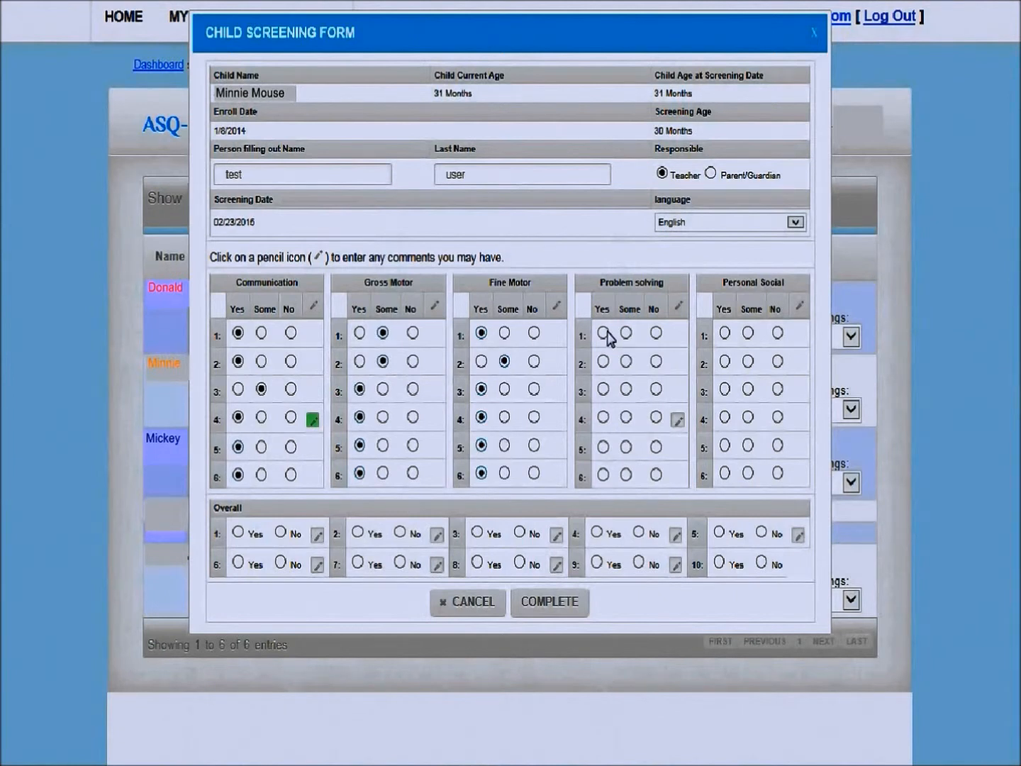
pyautogui.click(627, 363)
pyautogui.click(604, 390)
pyautogui.click(604, 418)
pyautogui.click(604, 448)
pyautogui.click(604, 474)
# - Answer Personal Social question 4 with Some and all the other Personal Social questions with Yes
pyautogui.click(724, 333)
pyautogui.click(724, 362)
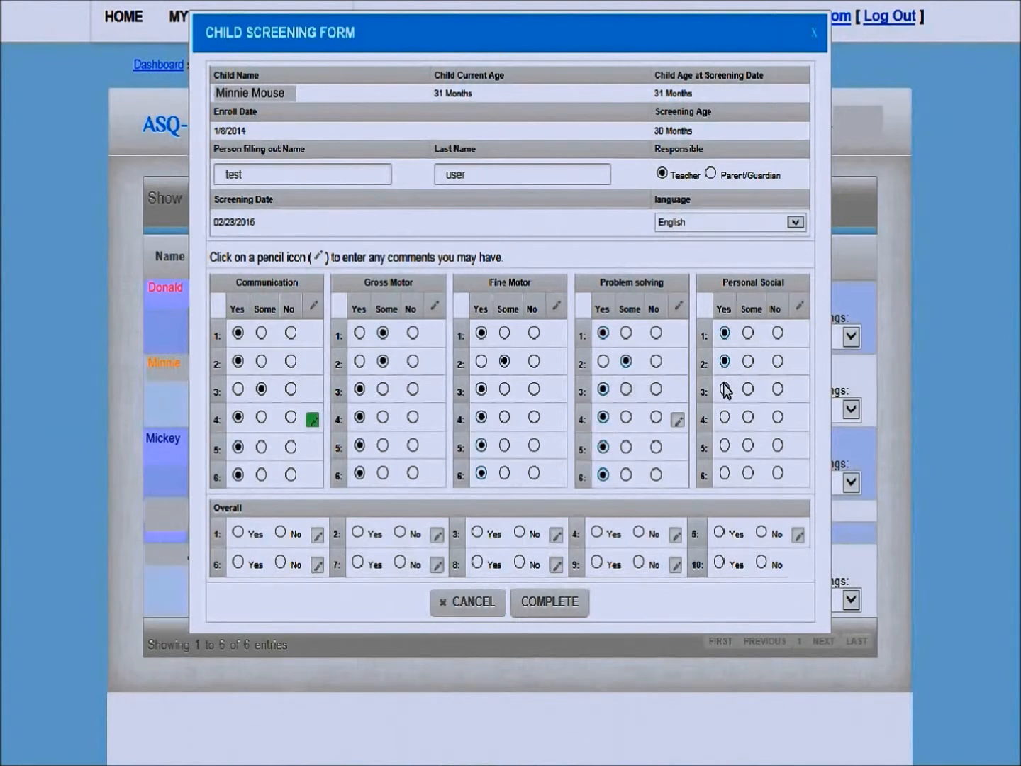
pyautogui.click(724, 390)
pyautogui.click(748, 418)
pyautogui.click(724, 445)
pyautogui.click(725, 474)
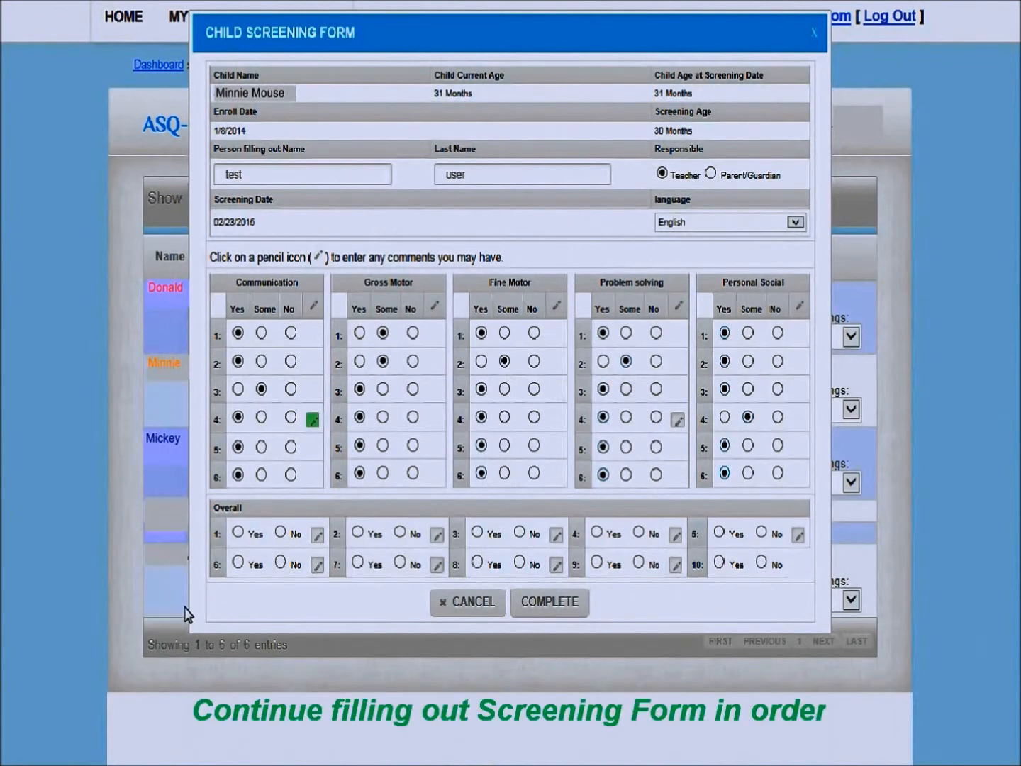
# - Answer Yes to Overall questions 1 through 5
pyautogui.click(238, 533)
pyautogui.click(358, 532)
pyautogui.click(477, 533)
pyautogui.click(597, 533)
pyautogui.click(719, 532)
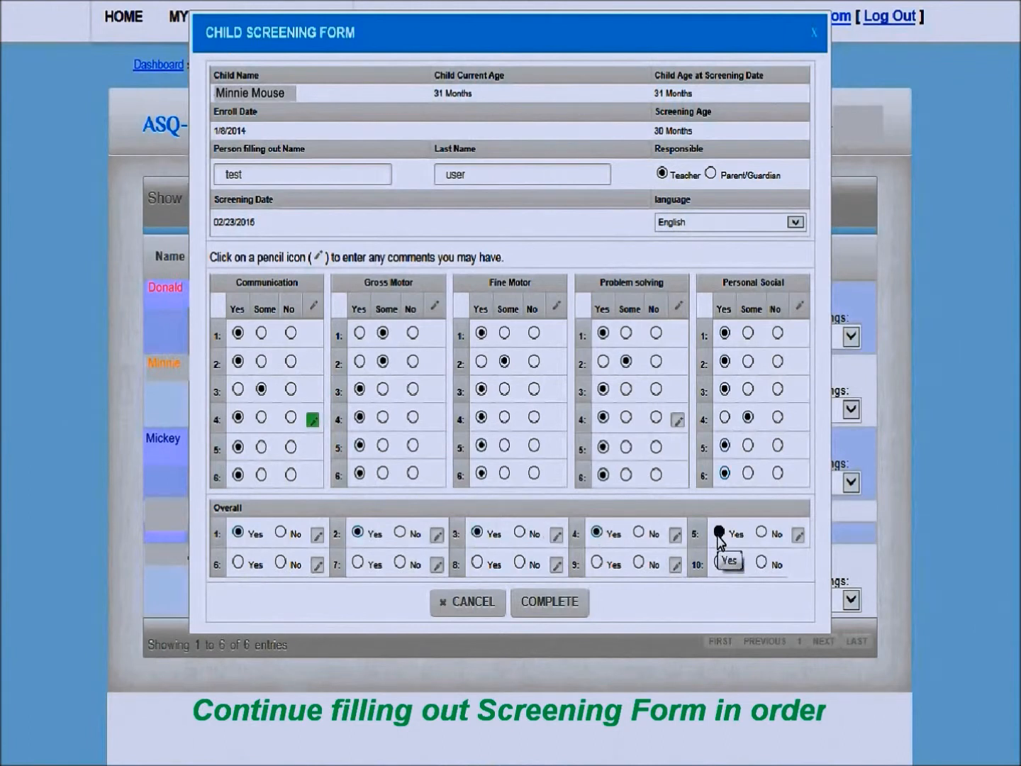
# - Answer No to Overall question 6 with the comment "The parent has never stated concerns with the child's hearing."
pyautogui.click(282, 563)
pyautogui.click(318, 566)
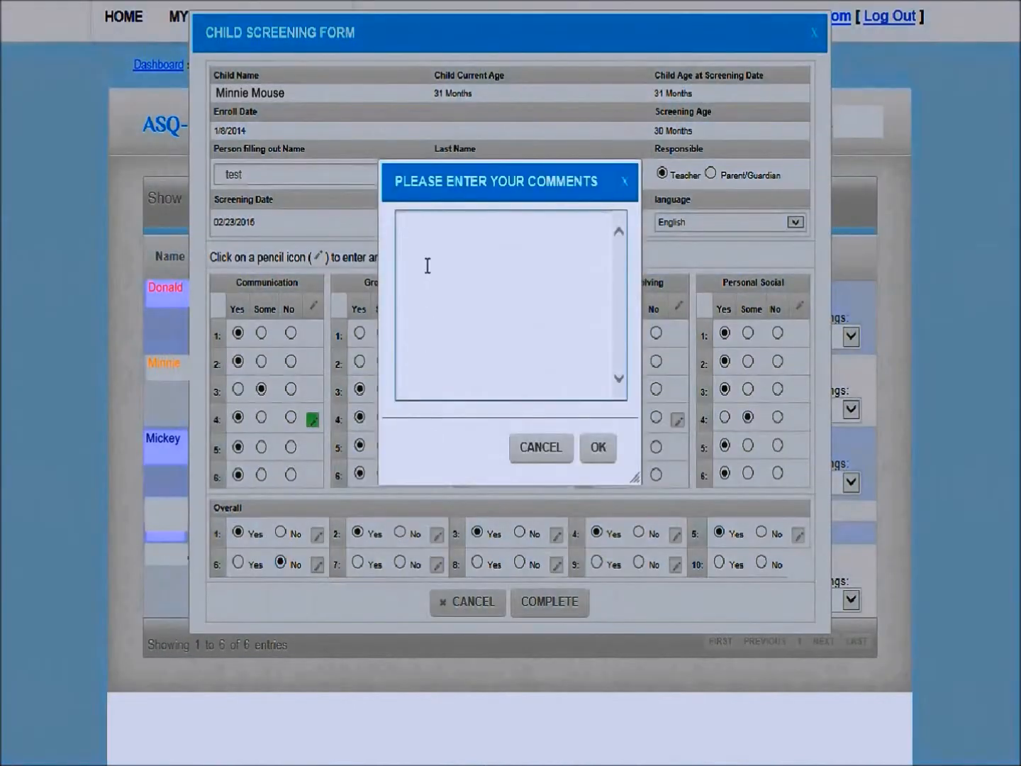
pyautogui.write('The parent has ')
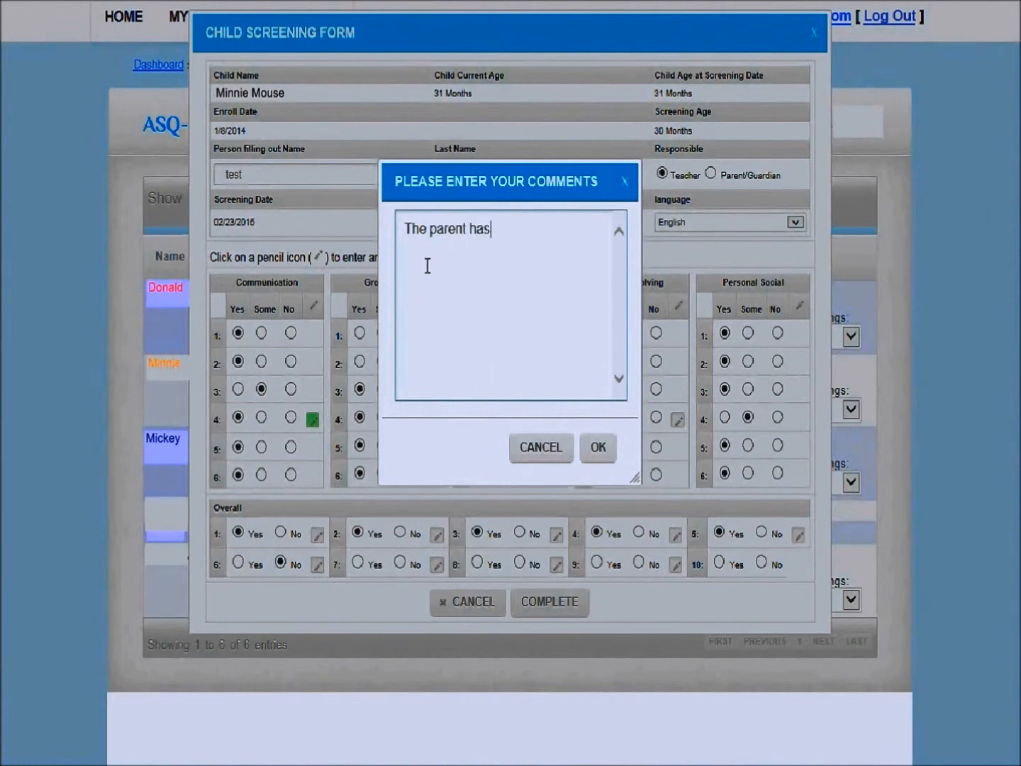
pyautogui.write('never stated co')
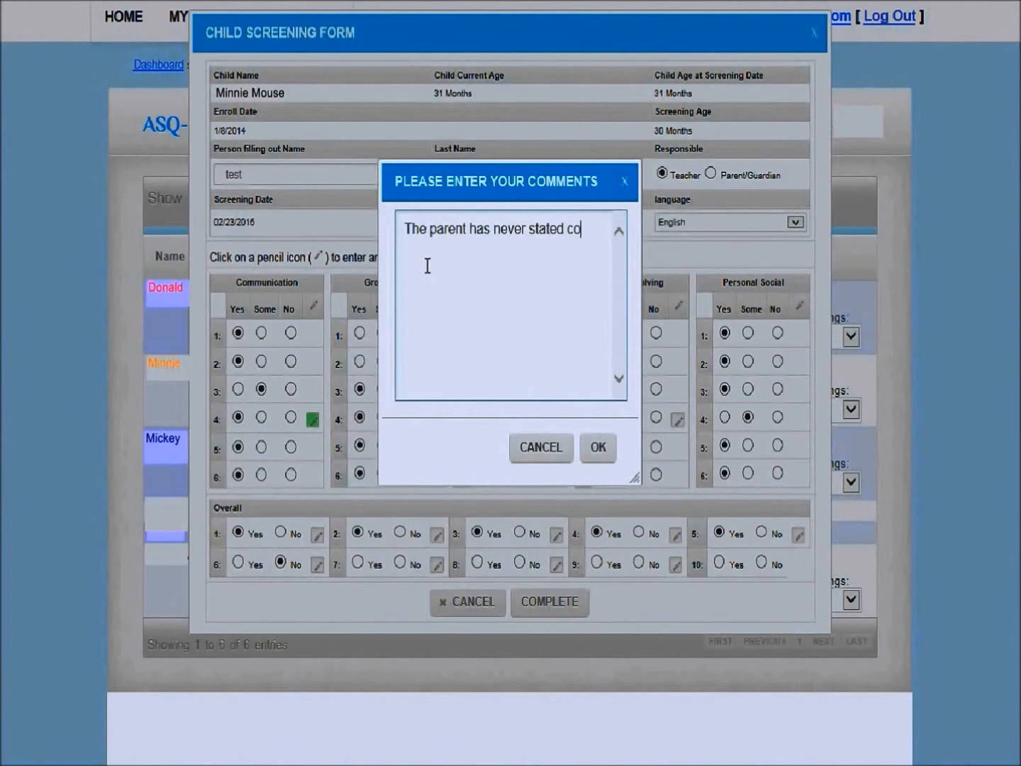
pyautogui.write('ncerns with the')
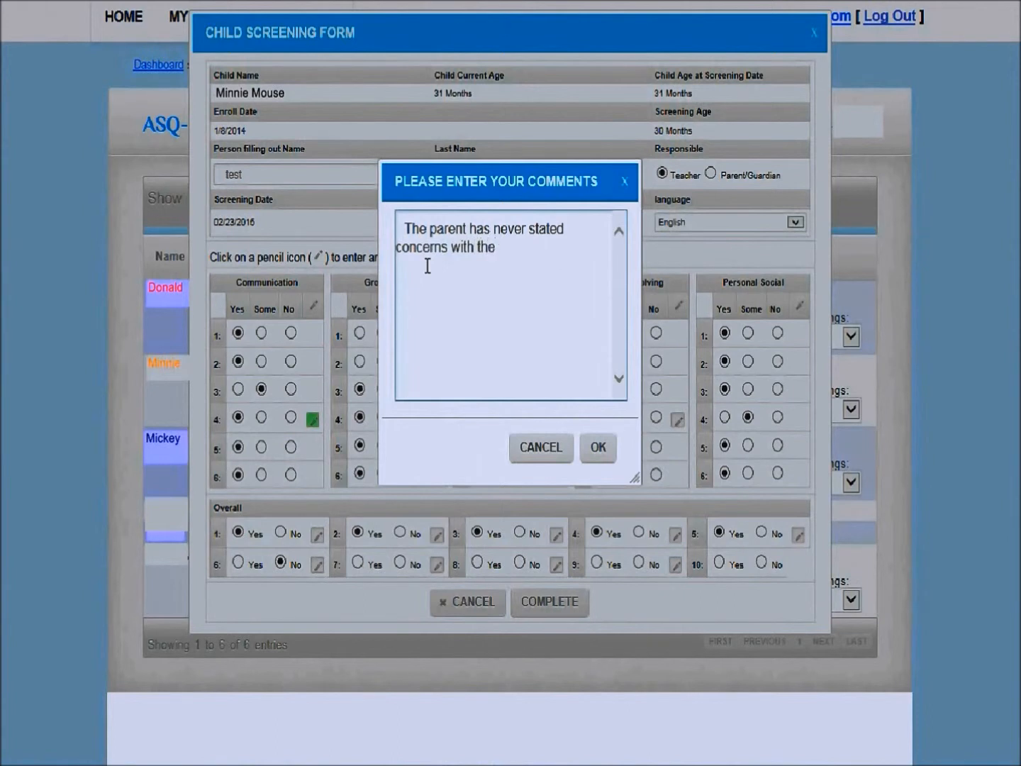
pyautogui.write(" child's hearing")
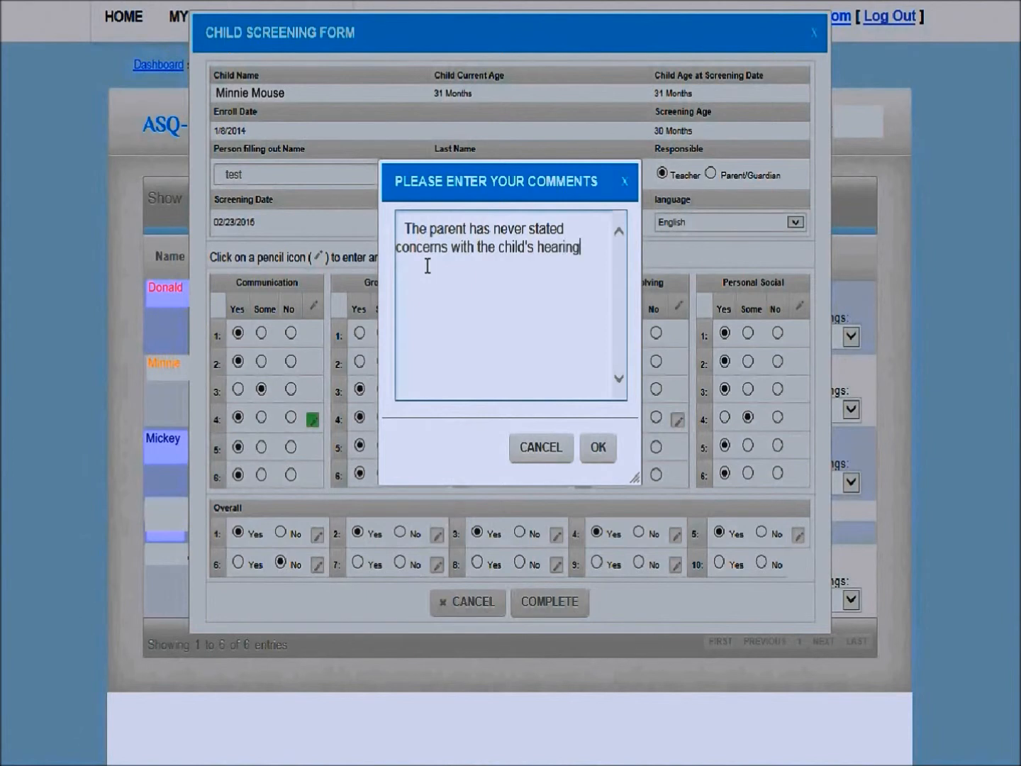
pyautogui.write('.')
pyautogui.click(598, 463)
# - Answer Overall 7 and 8 No and 9 Yes, commenting on 9 "She doesn't like to share her toys and she hits other children."
pyautogui.click(401, 564)
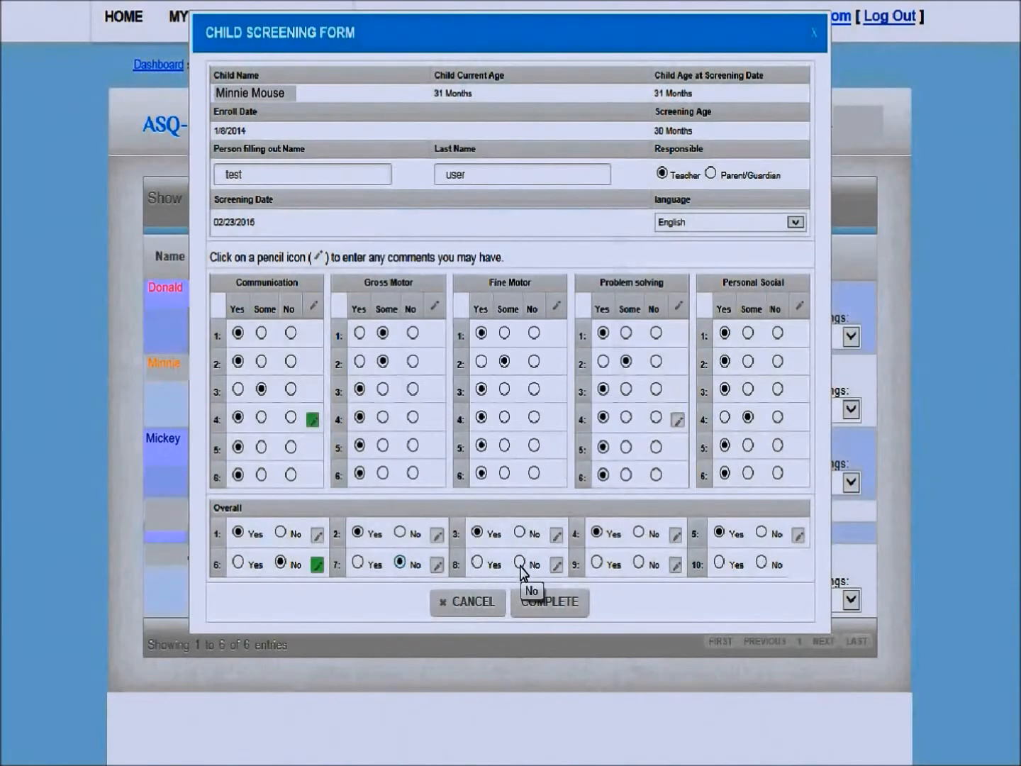
pyautogui.click(520, 565)
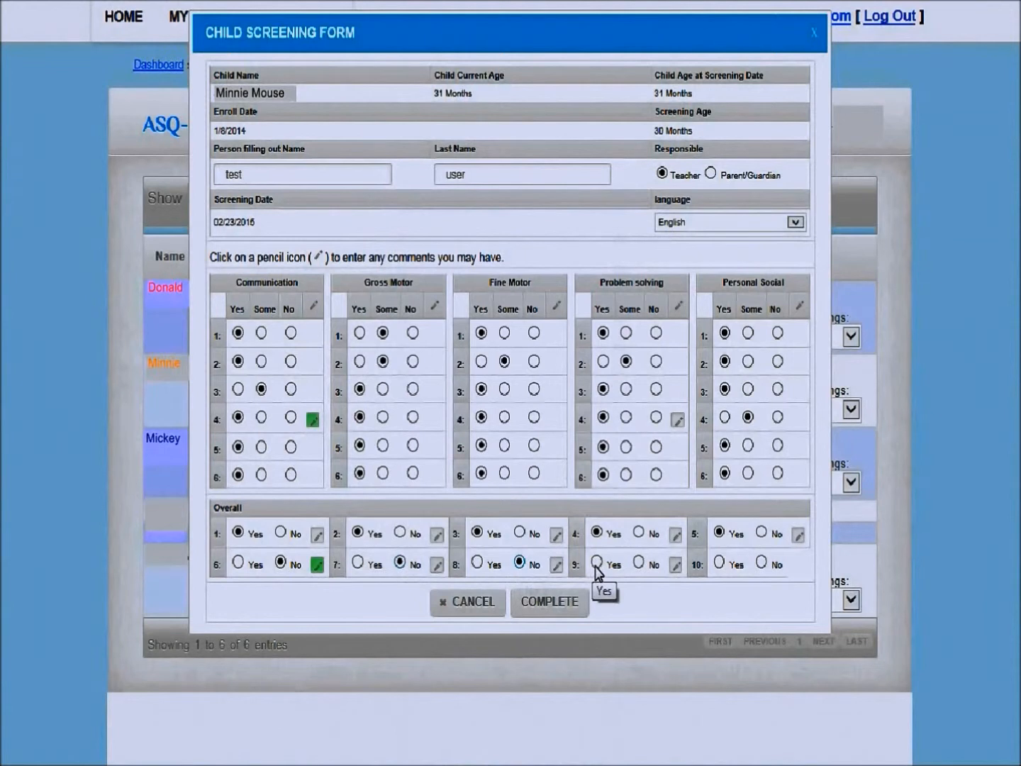
pyautogui.click(597, 564)
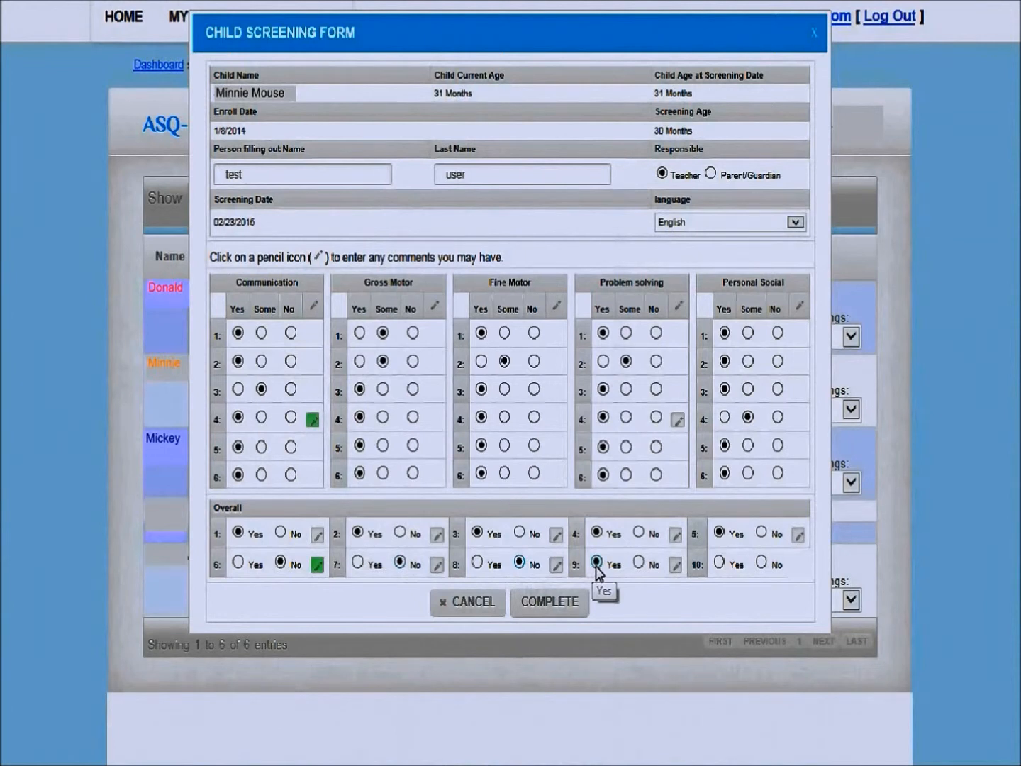
pyautogui.click(675, 567)
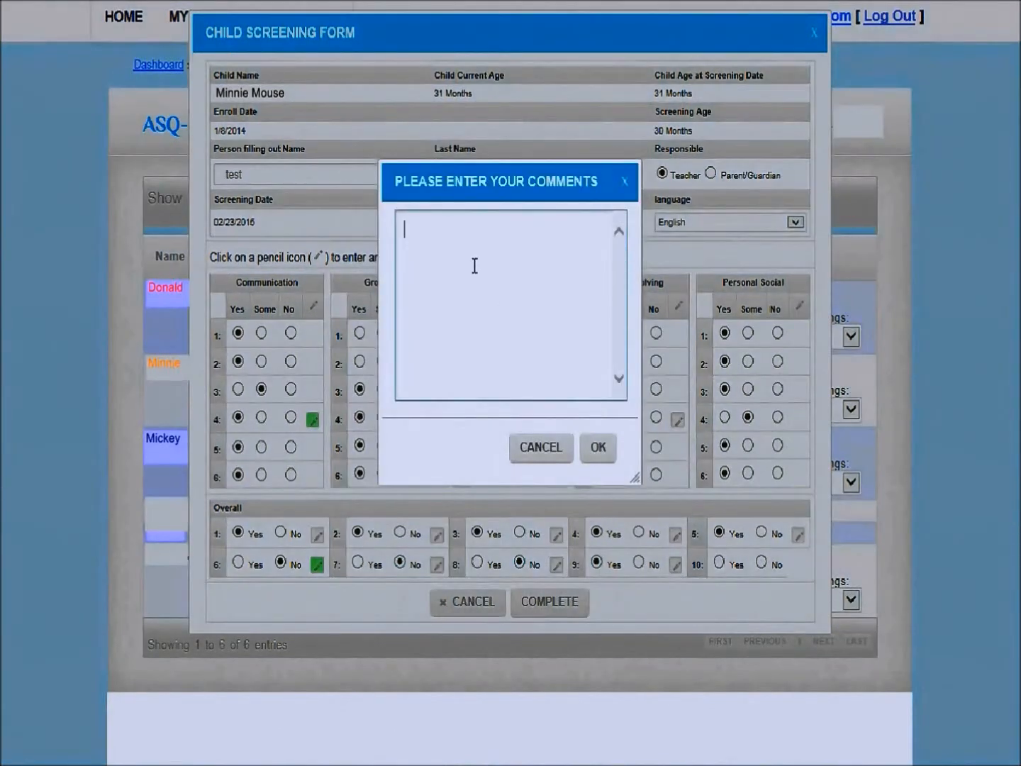
pyautogui.write("She doesn't like to share her toys and she hits other children.")
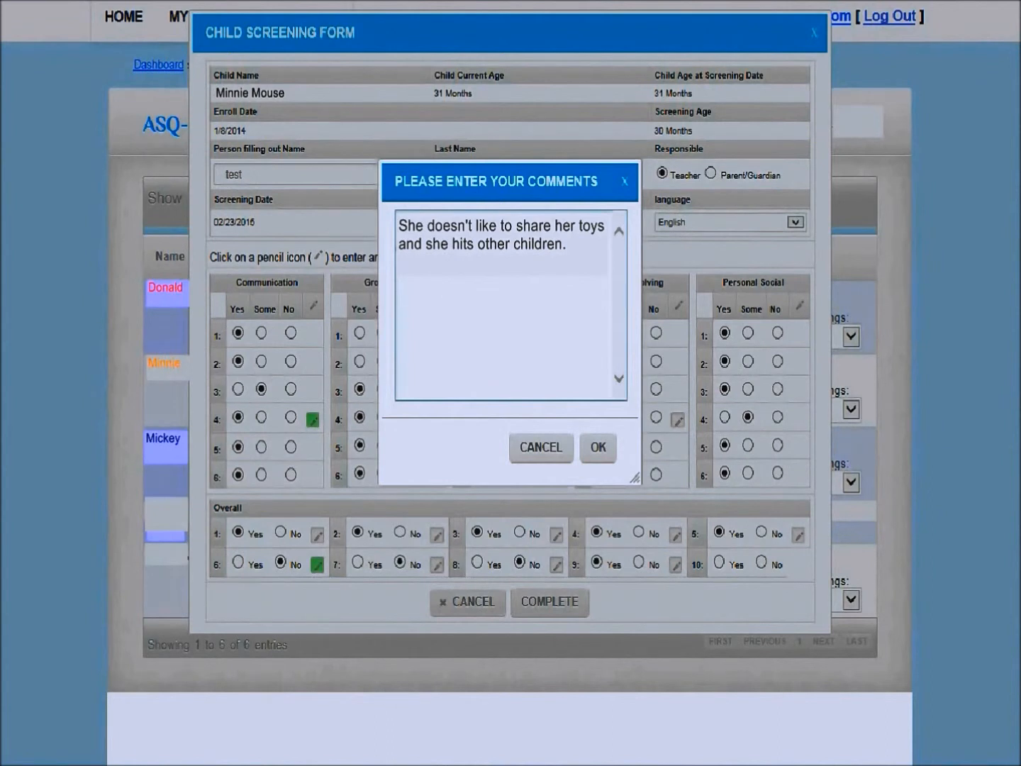
pyautogui.click(598, 449)
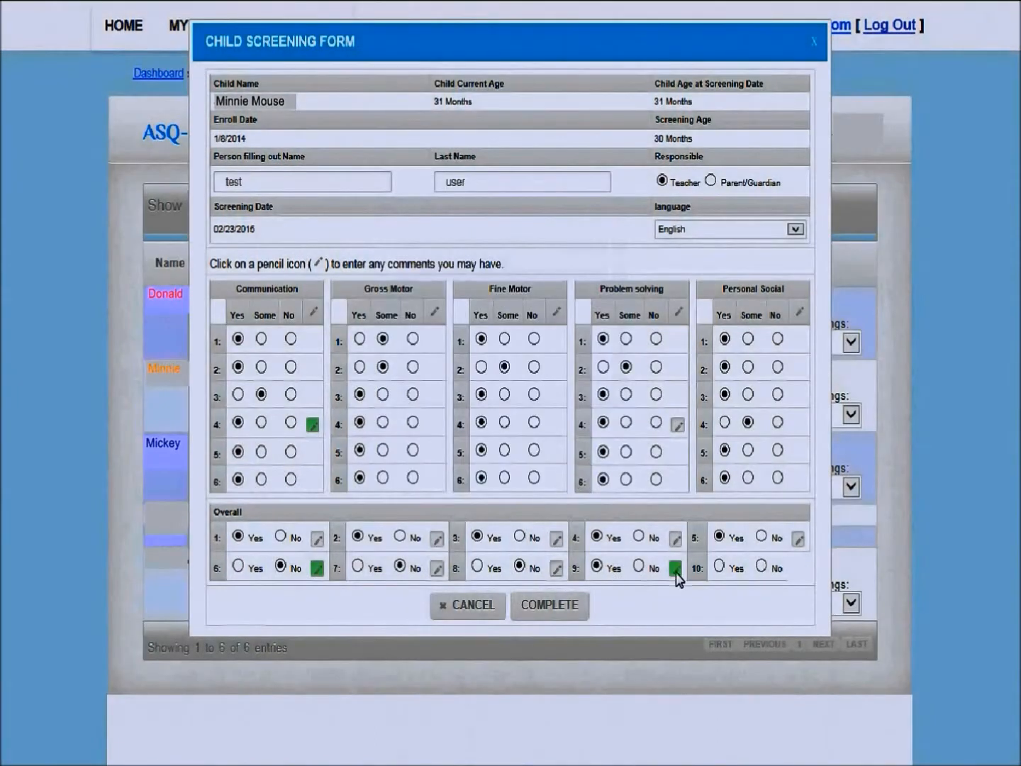
# - Answer No to Overall question 10 and submit the completed screening form
pyautogui.click(761, 565)
pyautogui.click(553, 610)
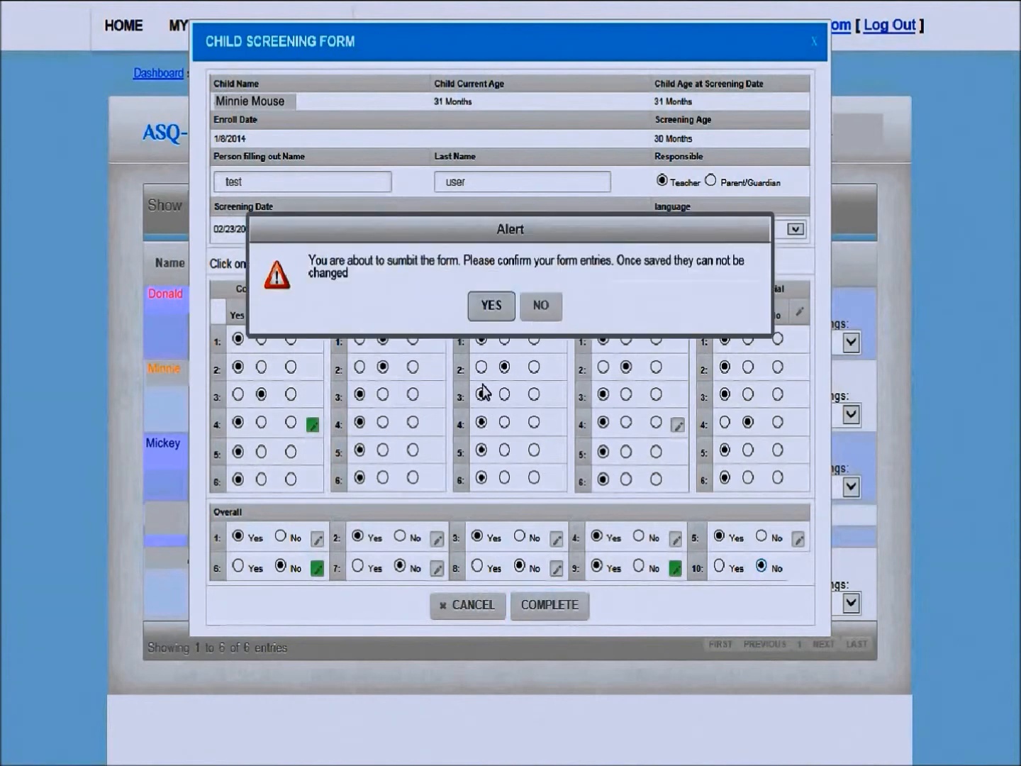
pyautogui.click(489, 306)
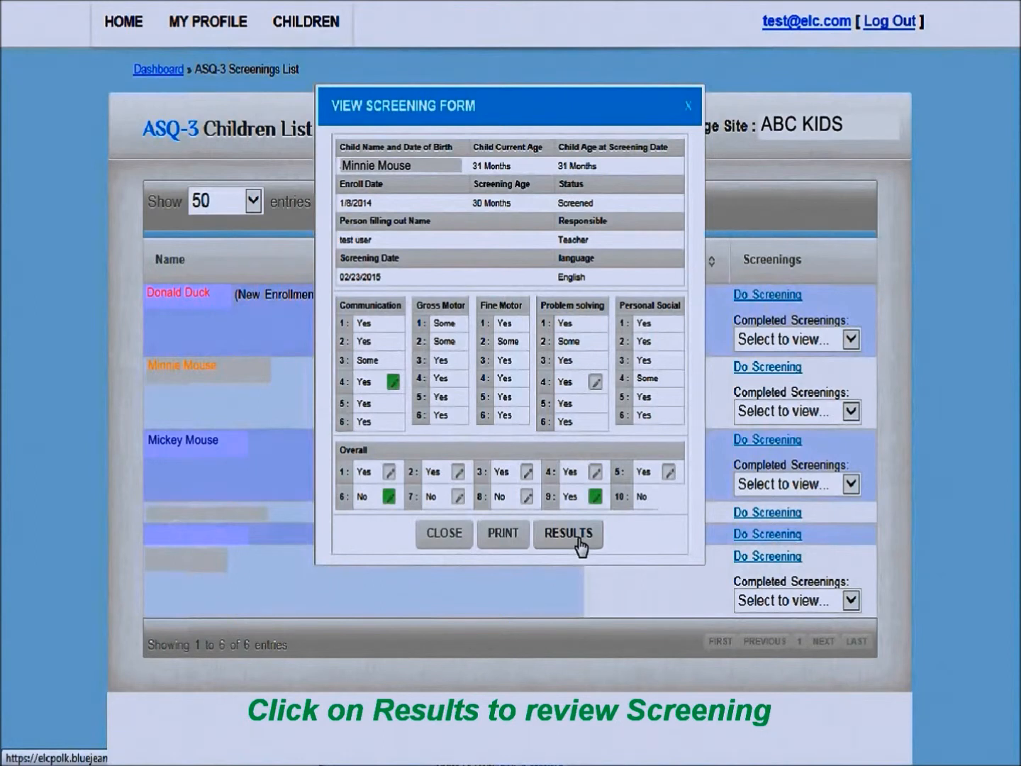
# - Open the submitted screening's results letter as a PDF, acknowledging the parent review notice, and read through its area ratings and follow-up guidance
pyautogui.click(578, 539)
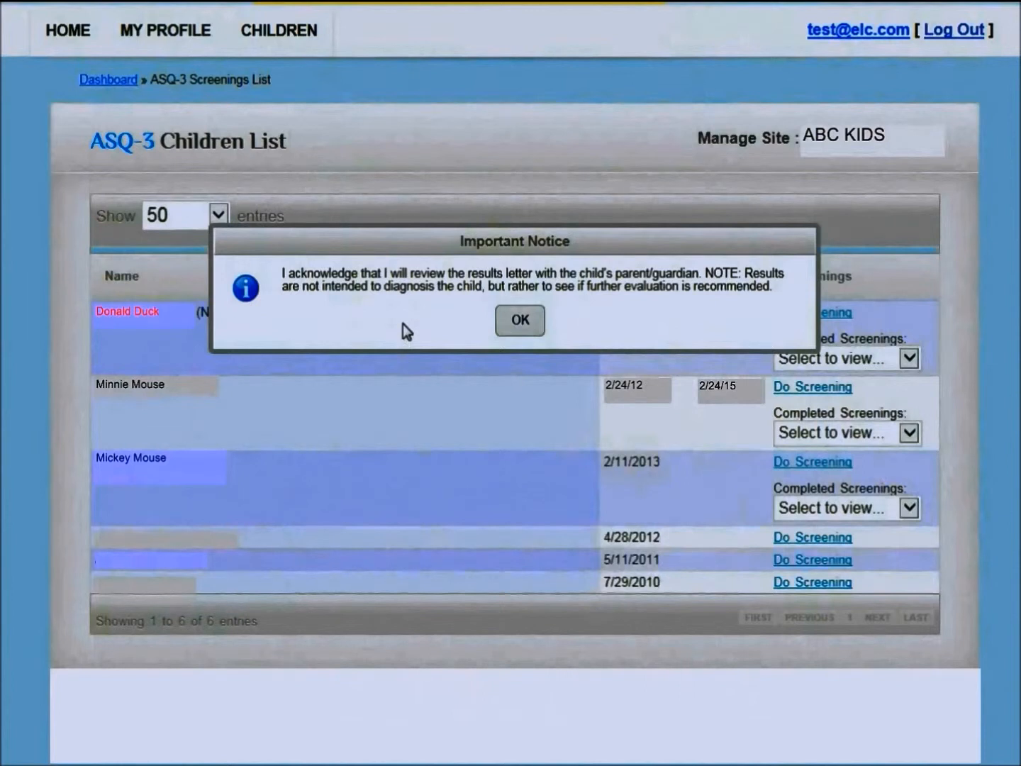
pyautogui.click(521, 321)
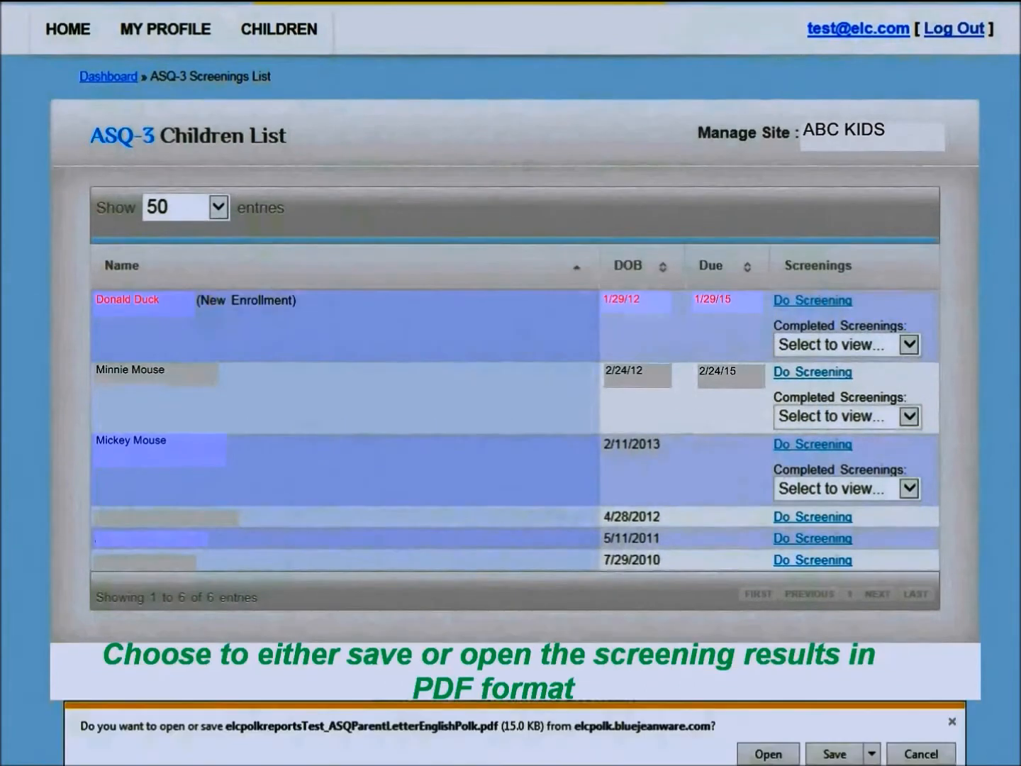
pyautogui.click(768, 755)
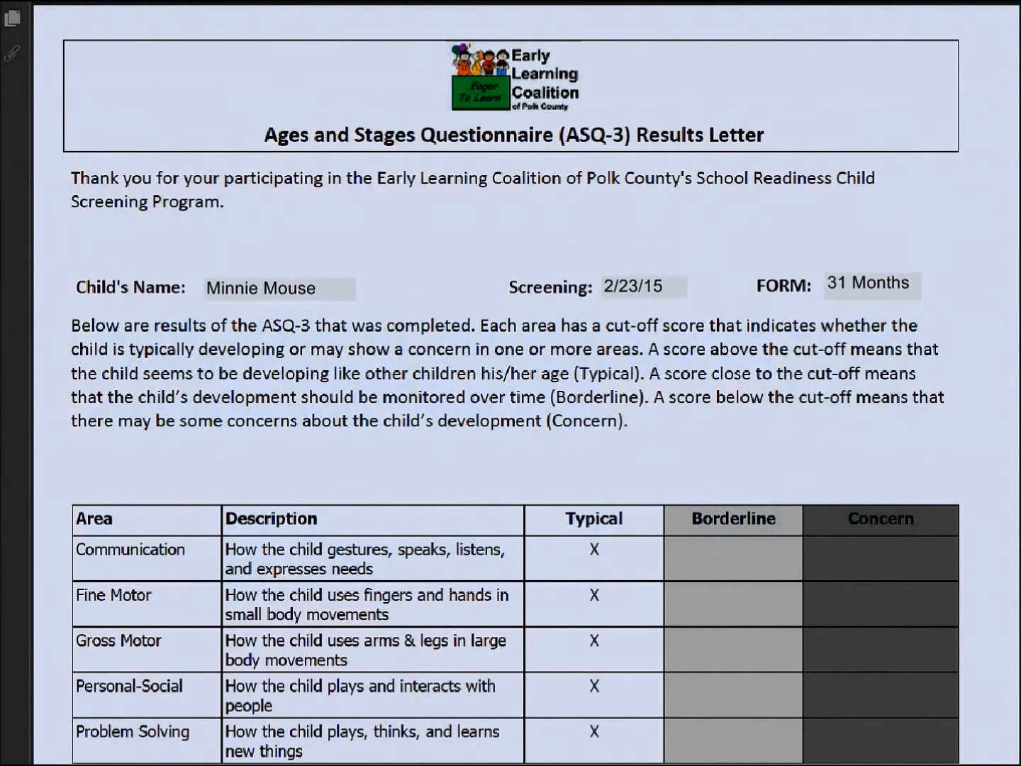
pyautogui.scroll(-1, 527, 383)
pyautogui.scroll(-4, 526, 383)
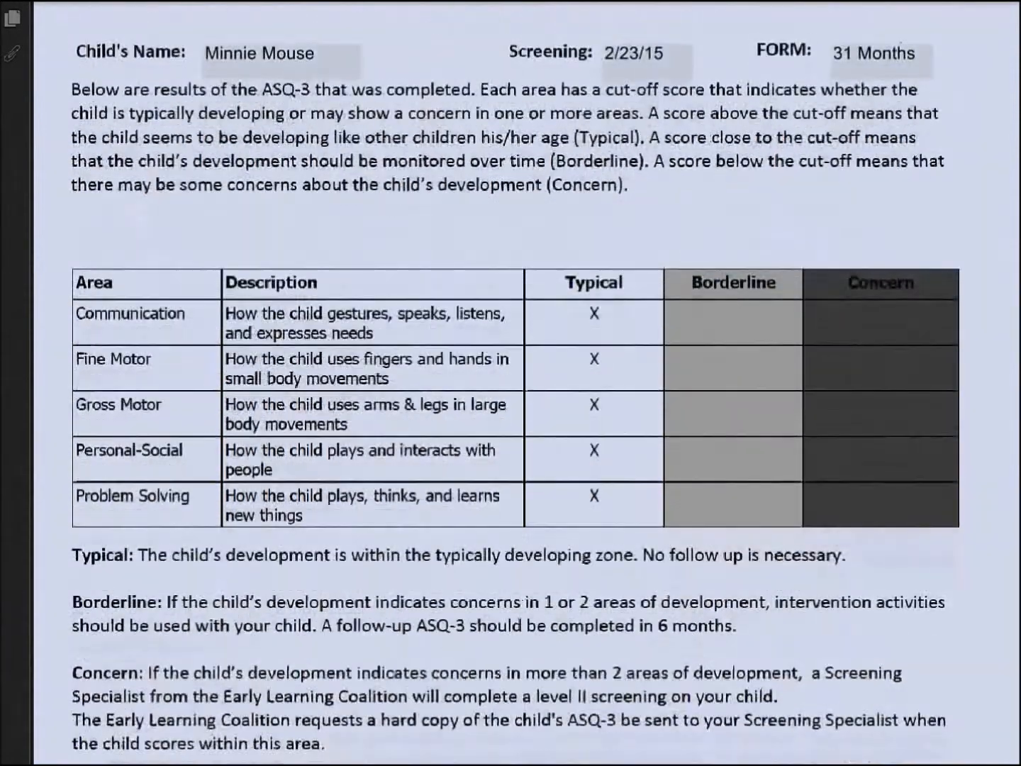
pyautogui.scroll(-3, 526, 383)
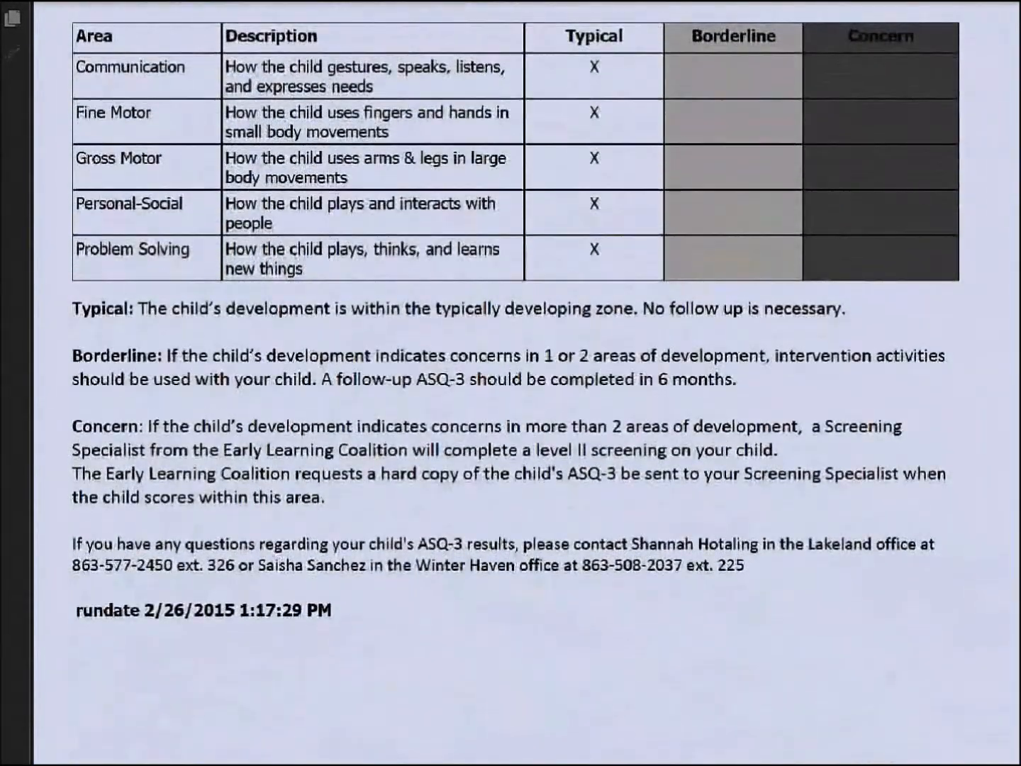
pyautogui.scroll(2, 526, 383)
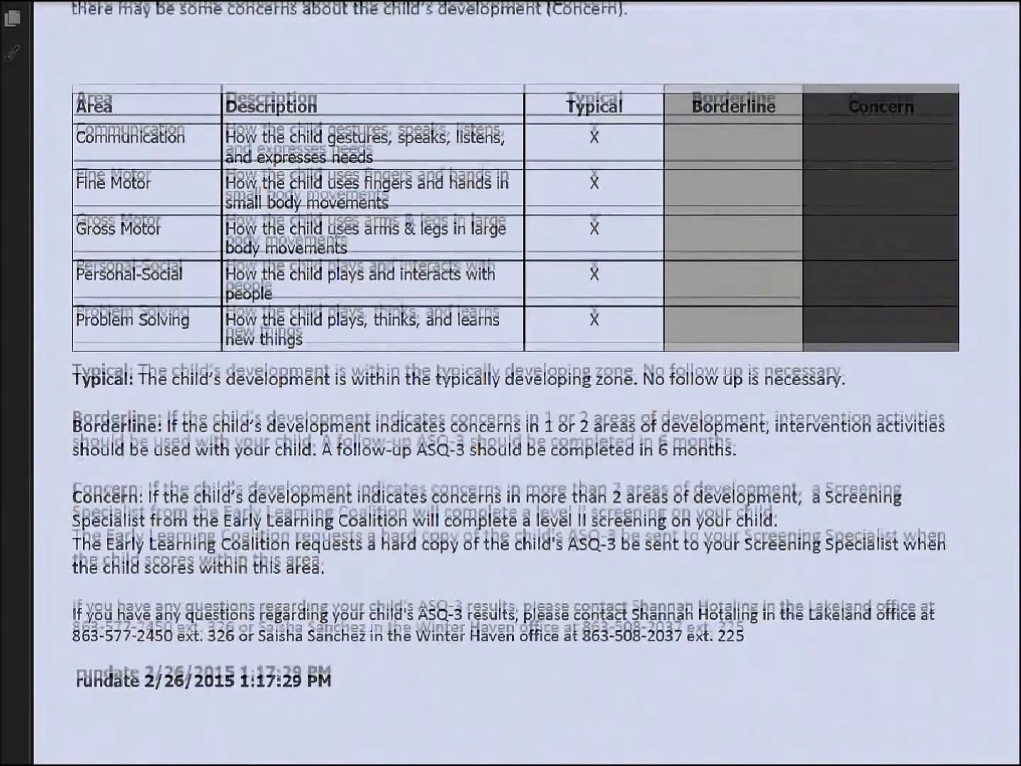
pyautogui.scroll(2, 1014, 348)
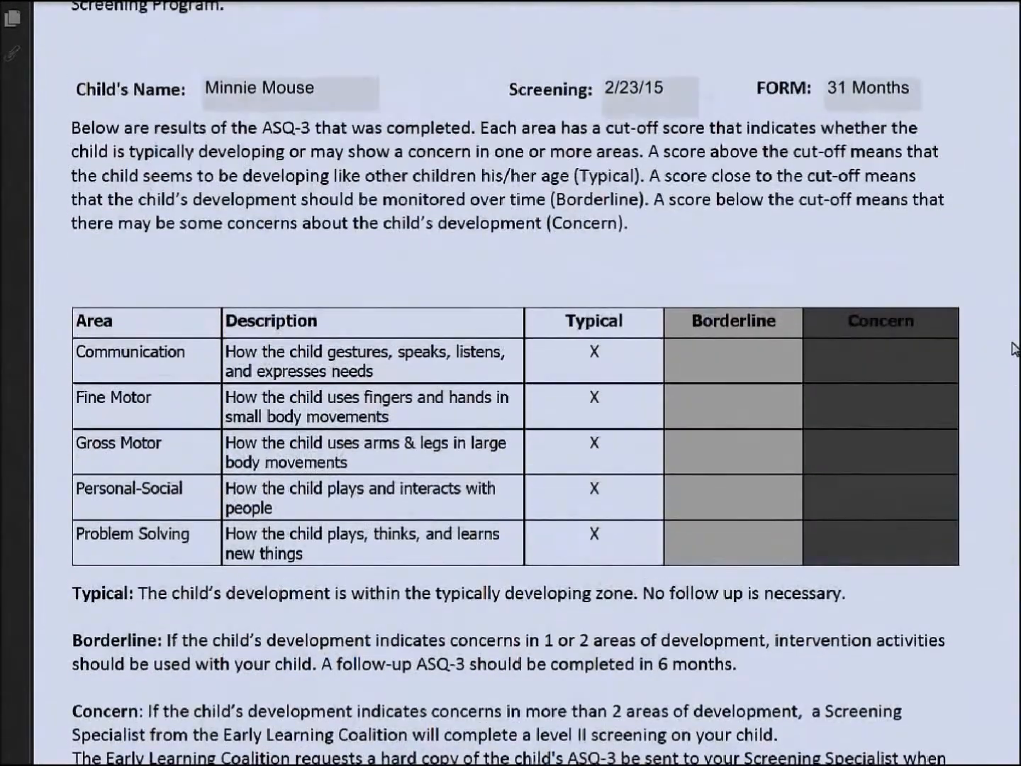
pyautogui.scroll(3, 1015, 347)
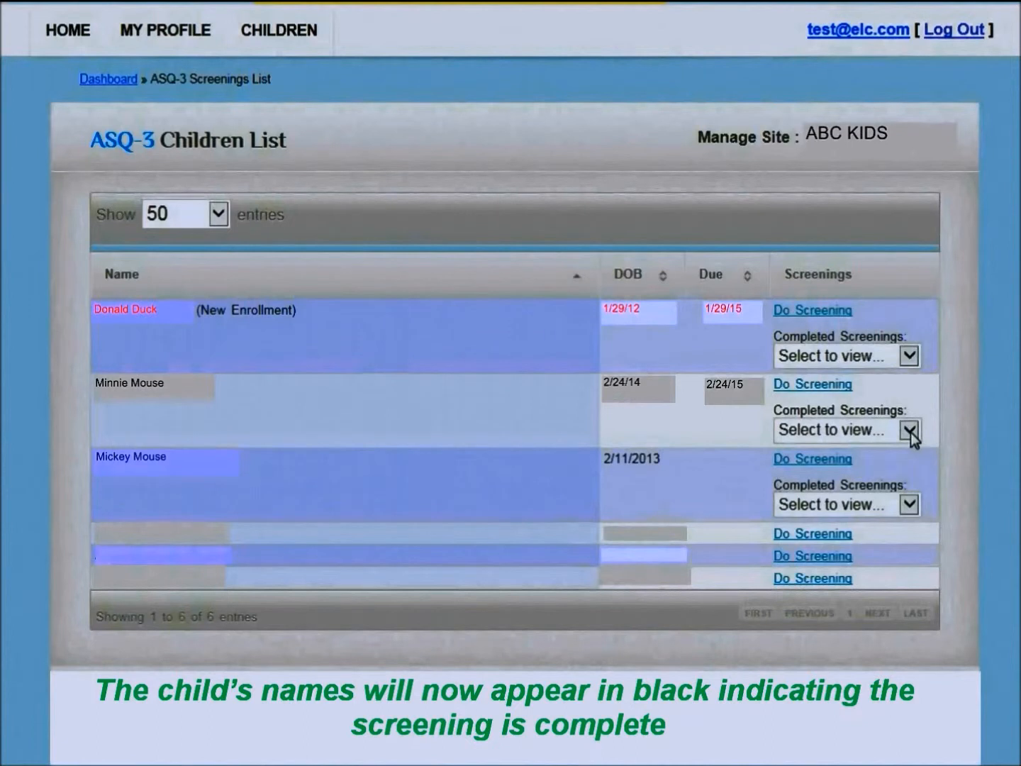
# - Open the just-screened child's completed age 30 screening from 2/26/2015 and bring up its printable copy
pyautogui.click(911, 432)
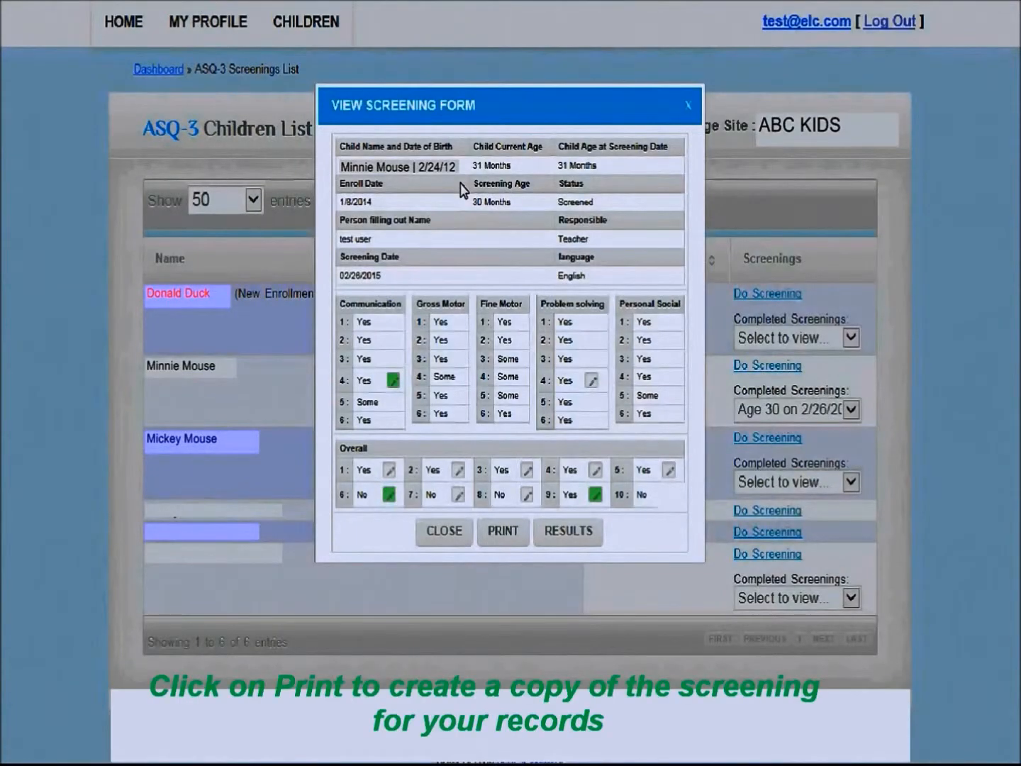
pyautogui.click(506, 539)
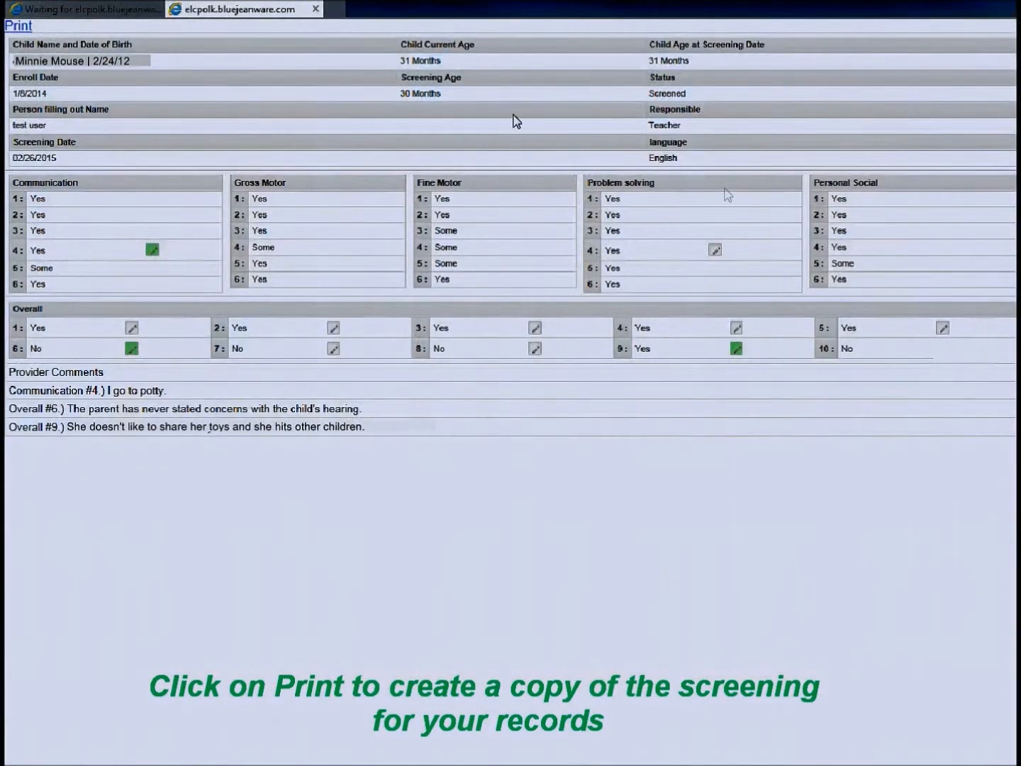